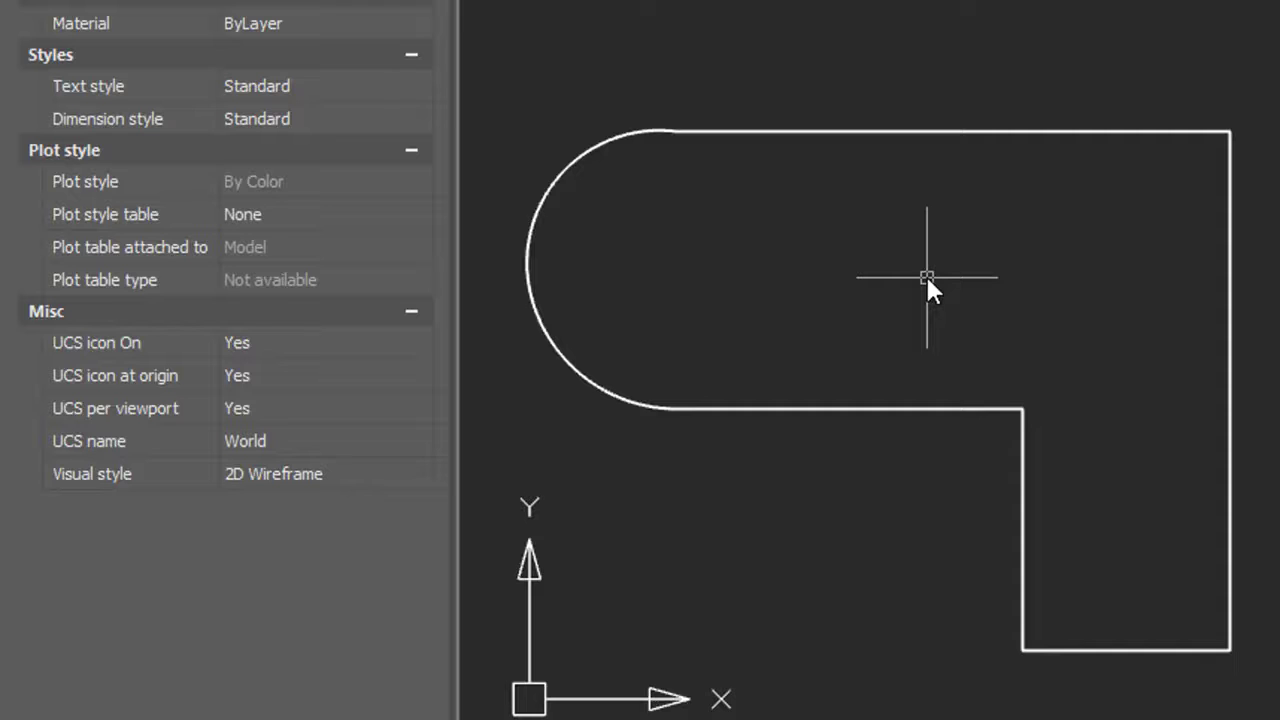
Set the global width of the closed polyline to 50
click(995, 131)
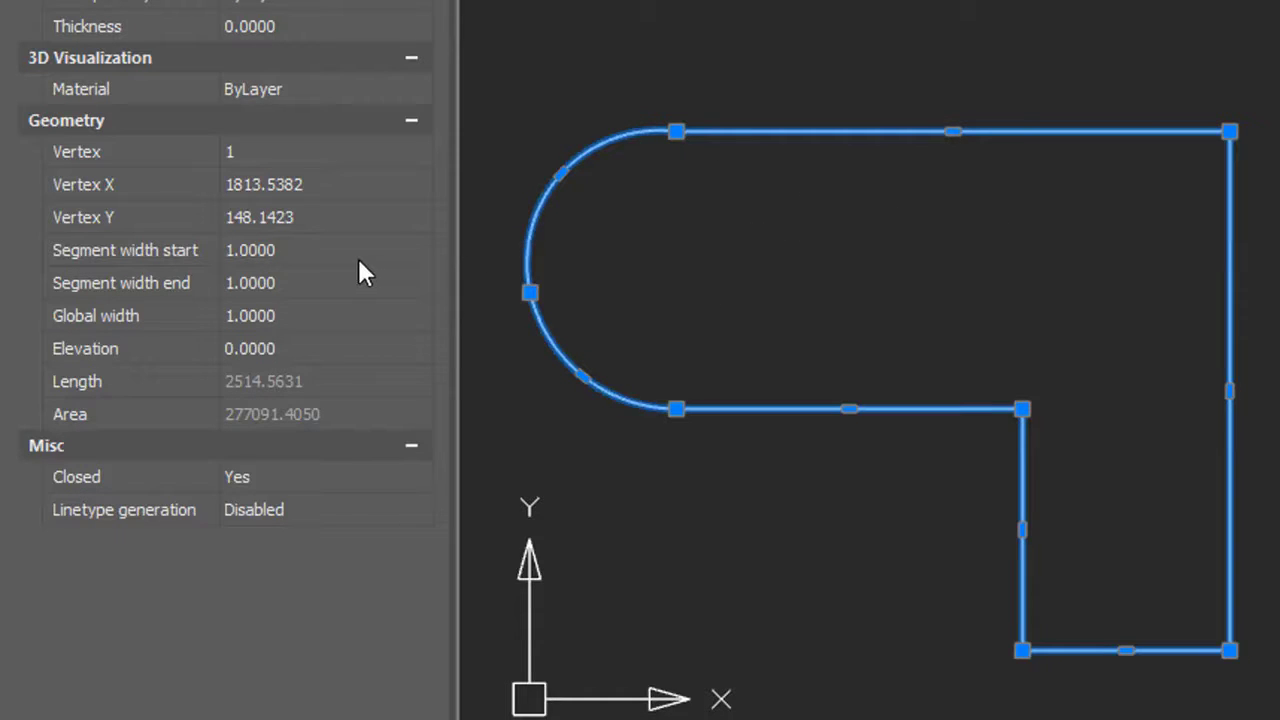
click(338, 313)
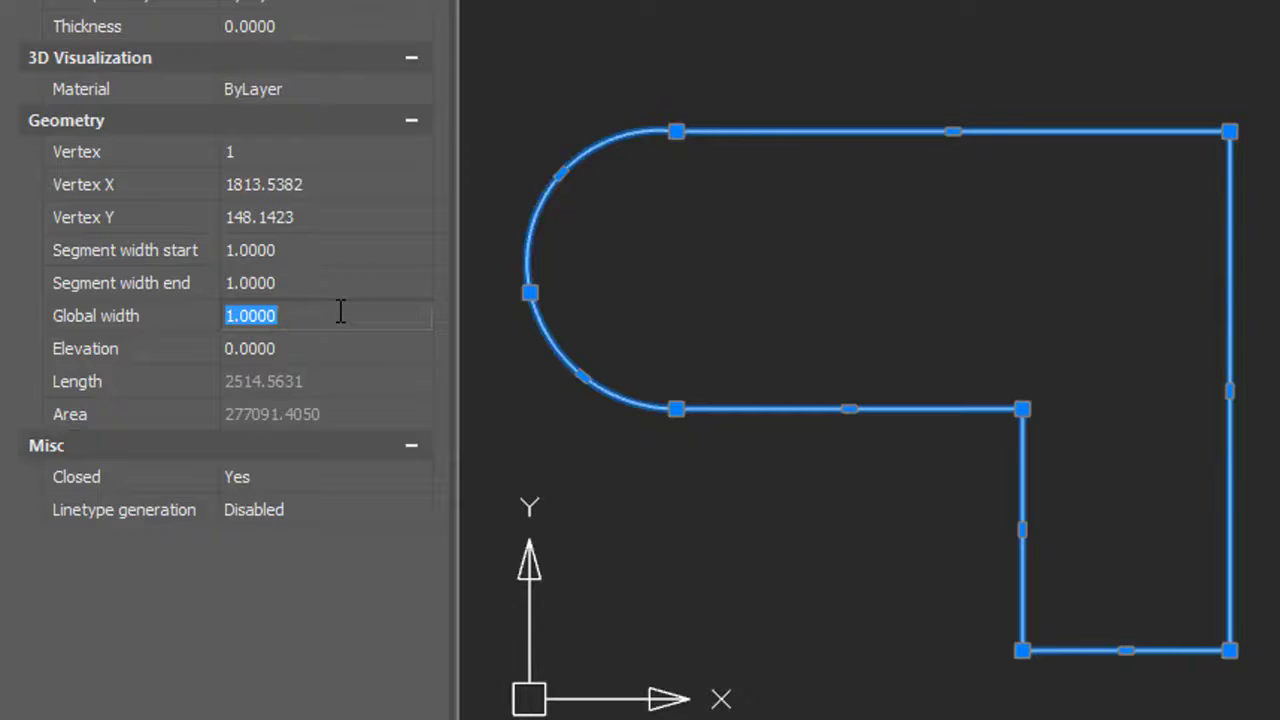
text(50)
key(Return)
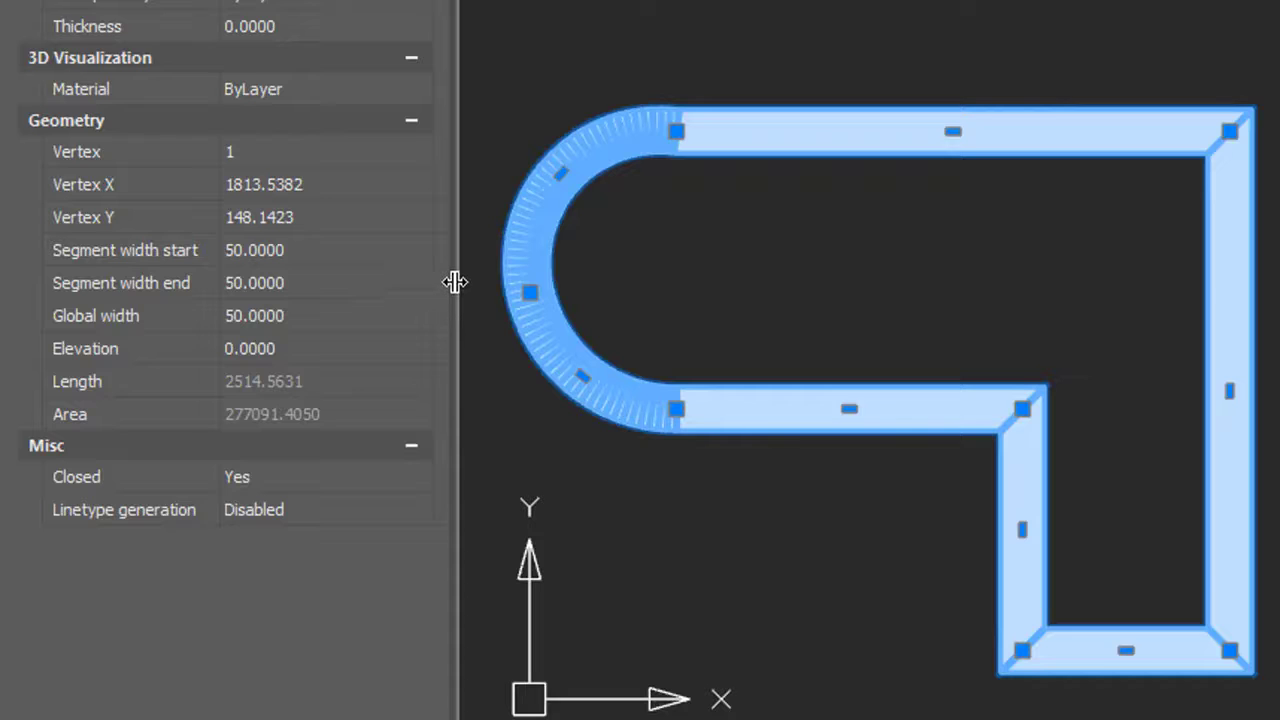
Restore the polyline's global width to 1
click(372, 282)
click(372, 307)
text(1)
key(Return)
Taper the polyline segment at vertex 1 with a start width of 10 and an end width of 40
click(366, 249)
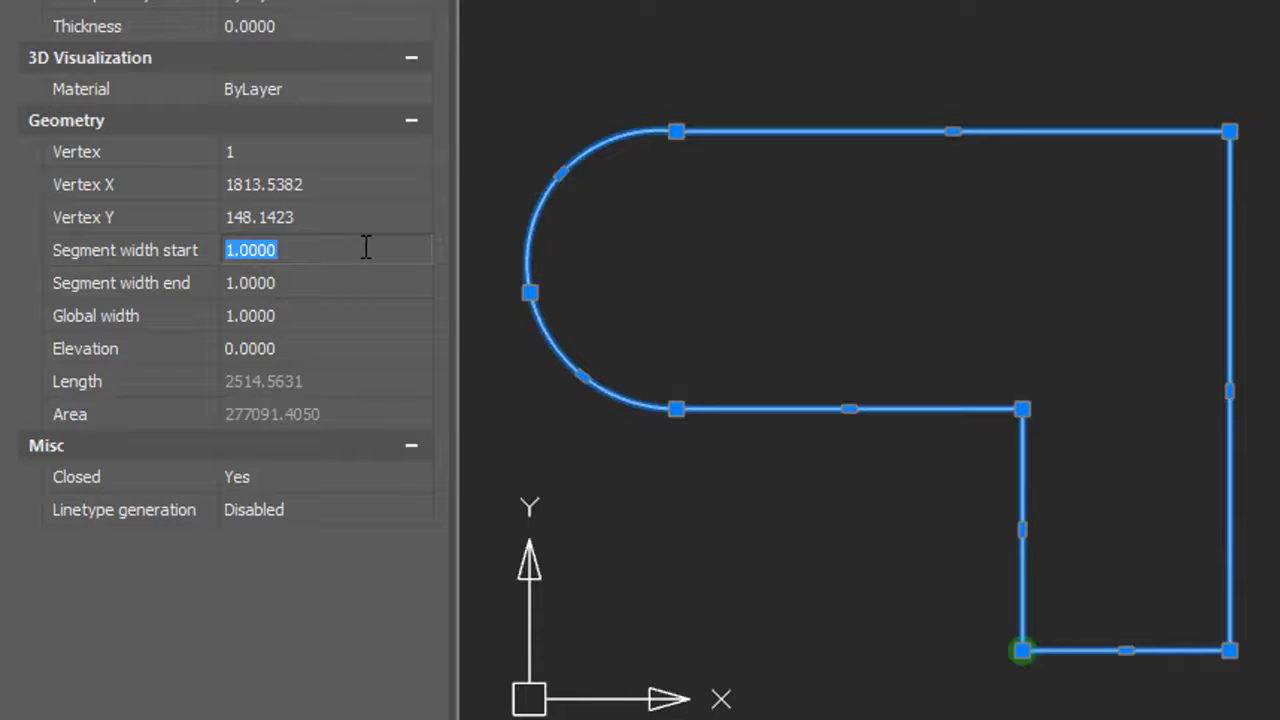
text(10)
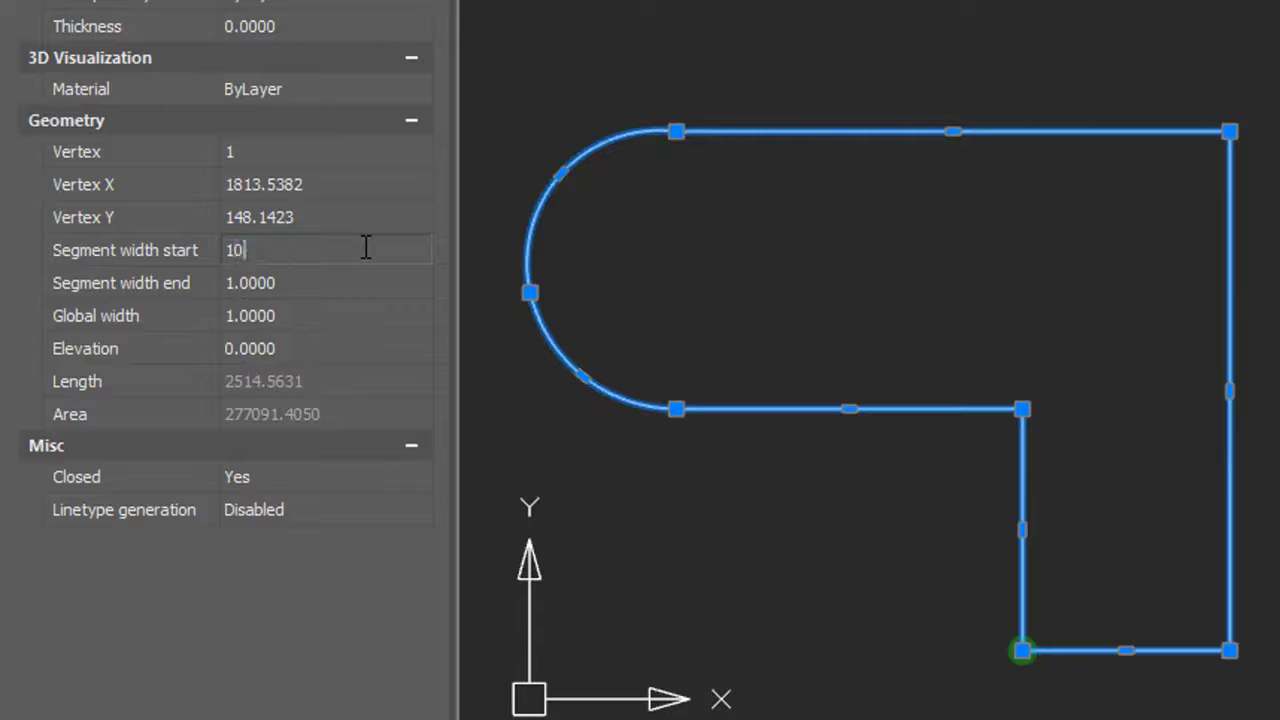
click(376, 283)
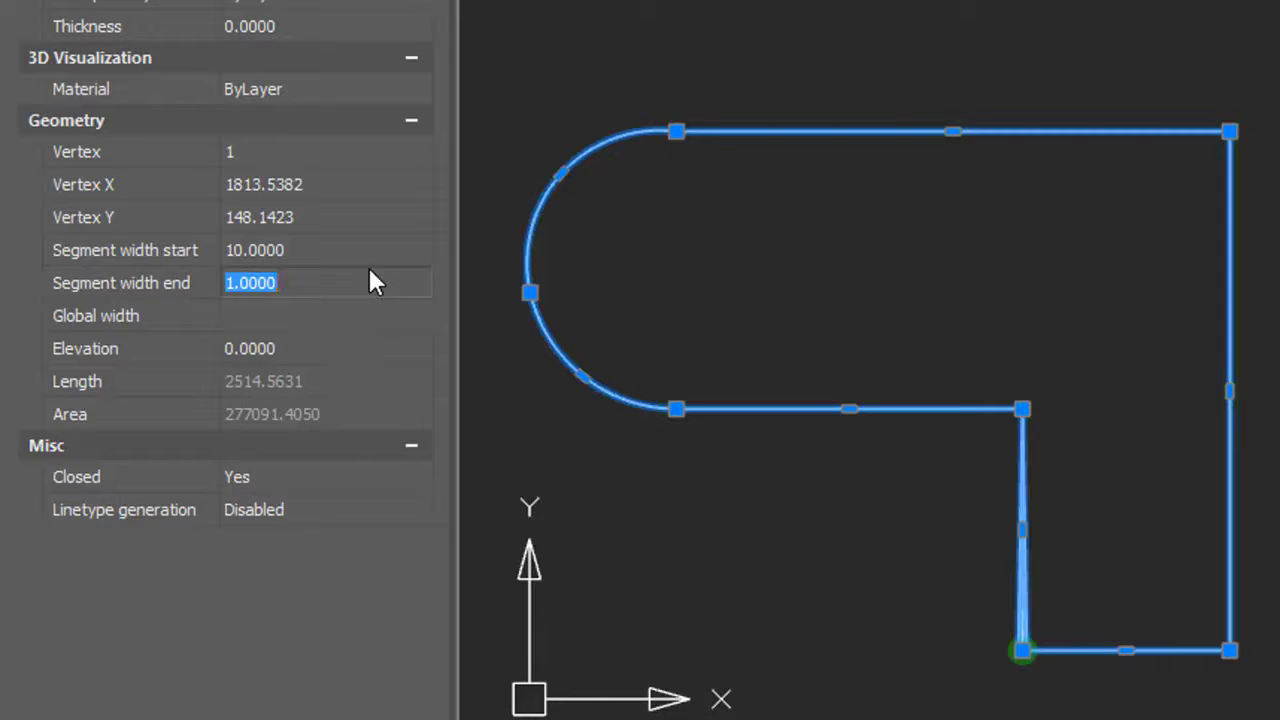
text(40)
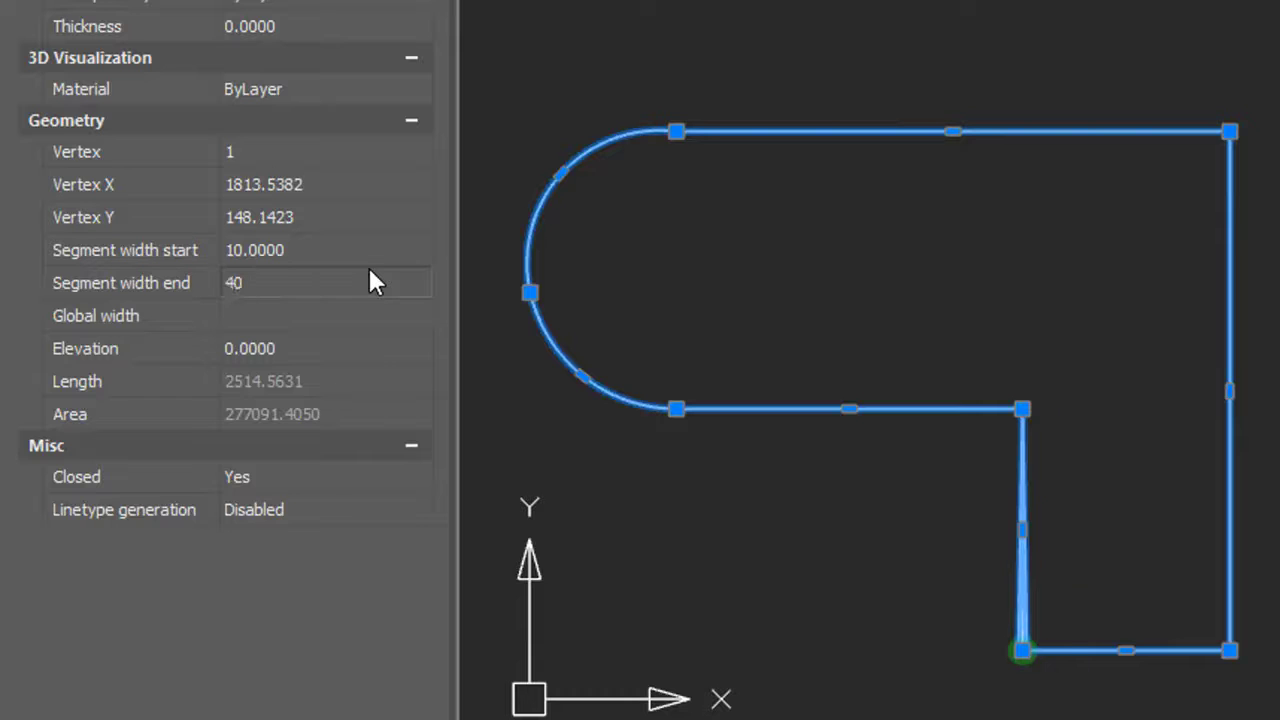
key(Return)
Taper the arc segment at vertex 3 with a start width of 25 and an end width of 5, then deselect the polyline
click(258, 151)
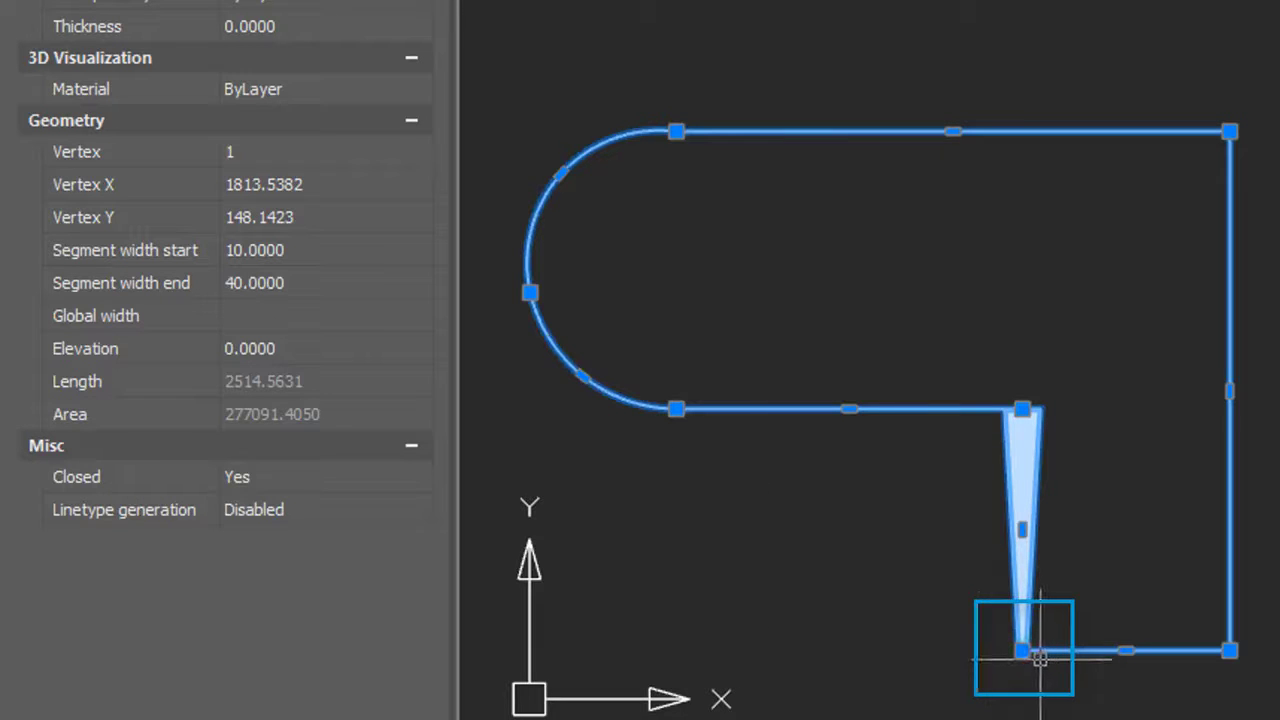
click(397, 154)
click(414, 152)
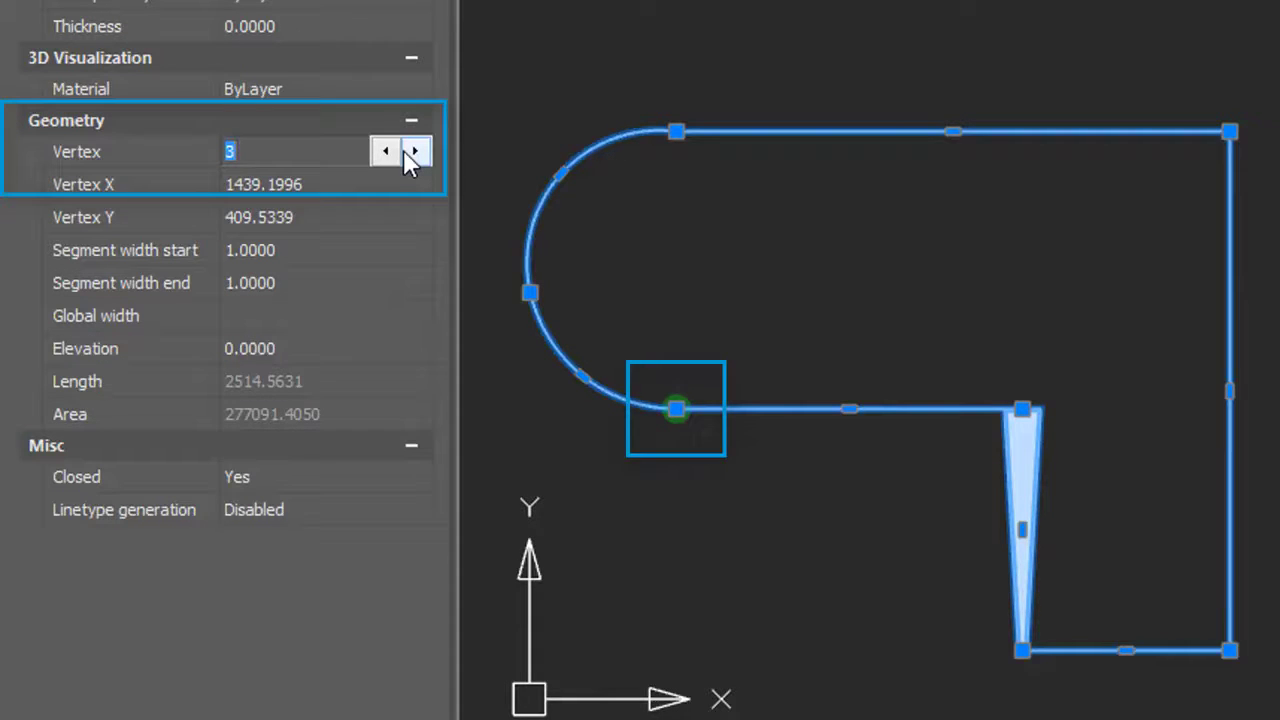
click(361, 251)
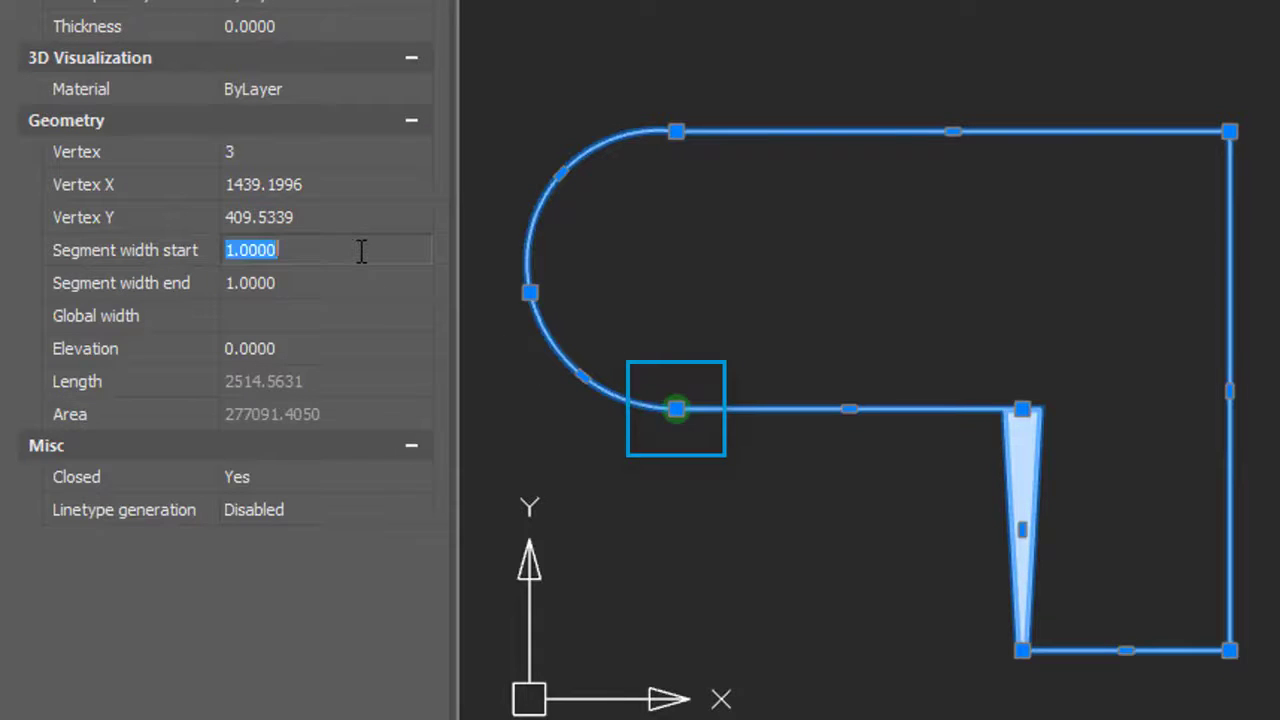
text(25)
key(Tab)
text(5)
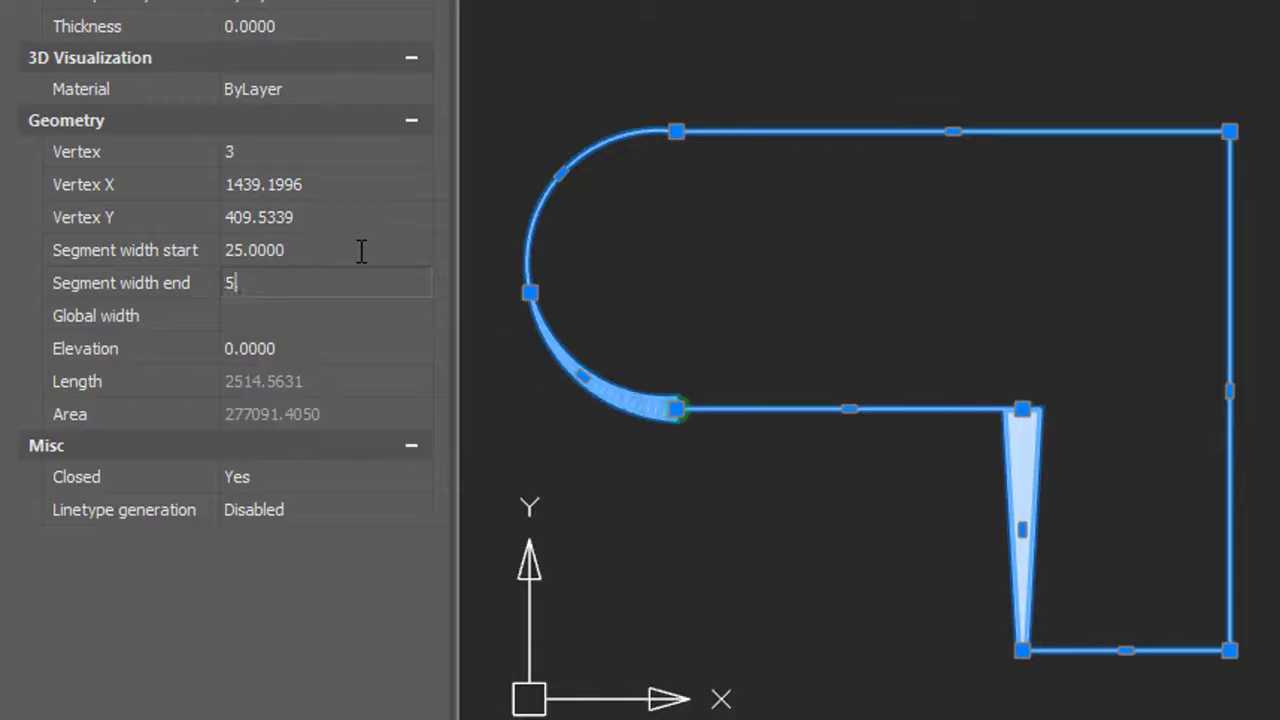
key(Return)
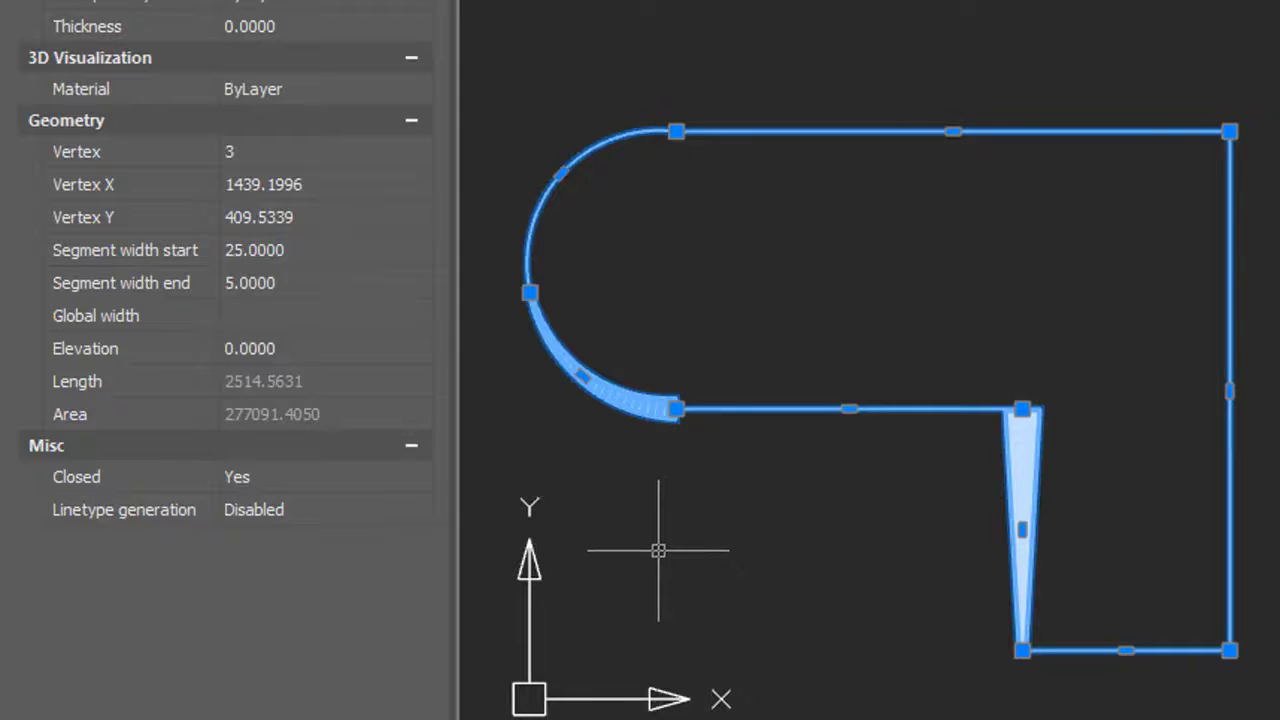
key(Escape)
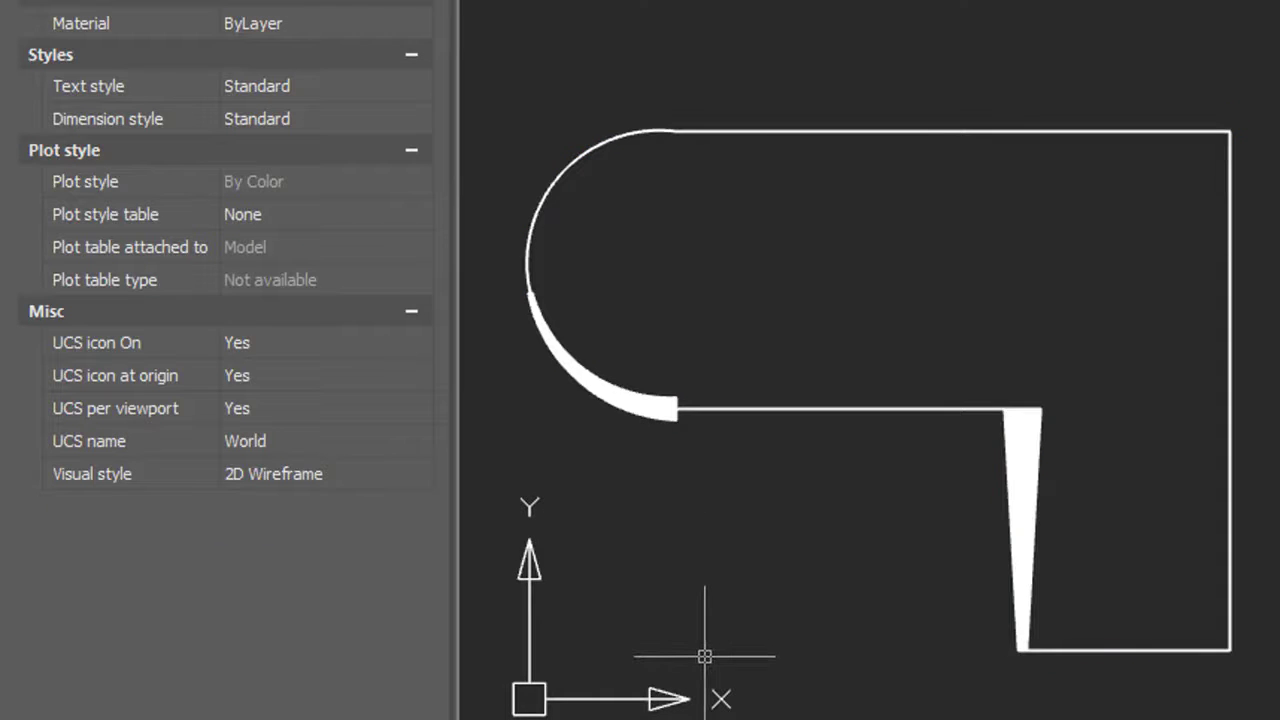
Try stretching the polyline by the grips on its upper edge, upper-right corner and upper arc segment
click(768, 409)
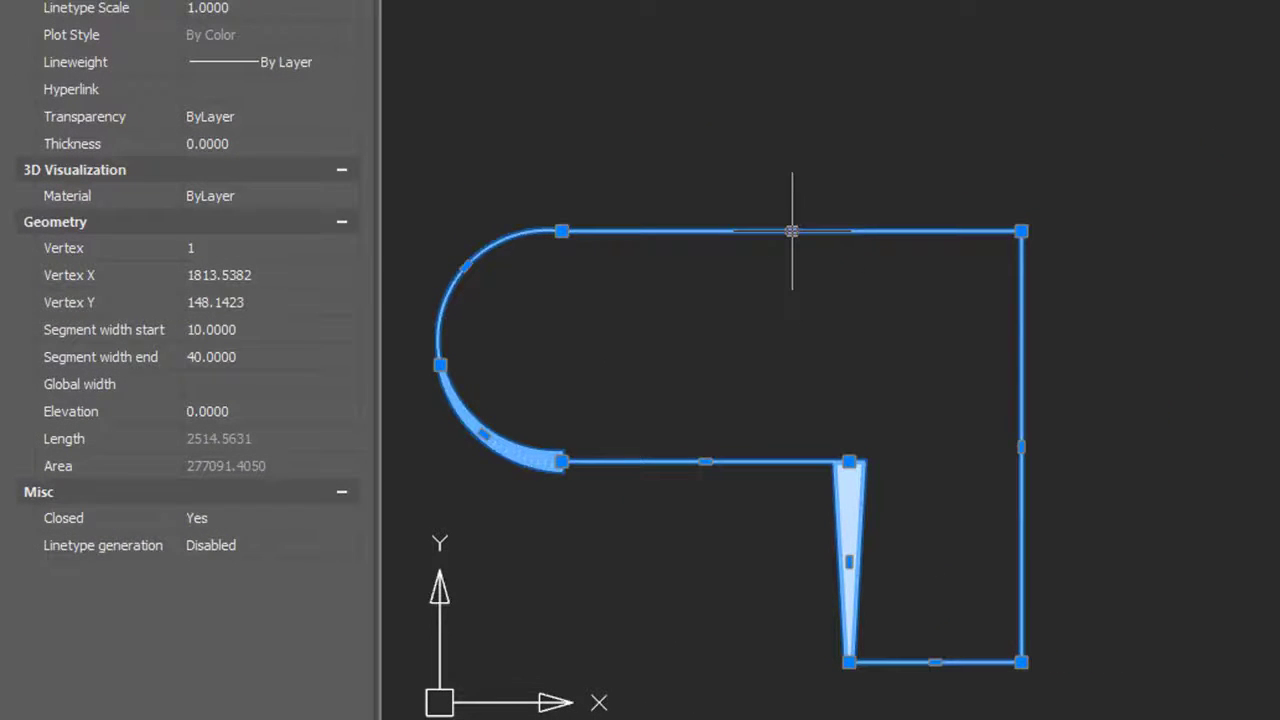
click(790, 235)
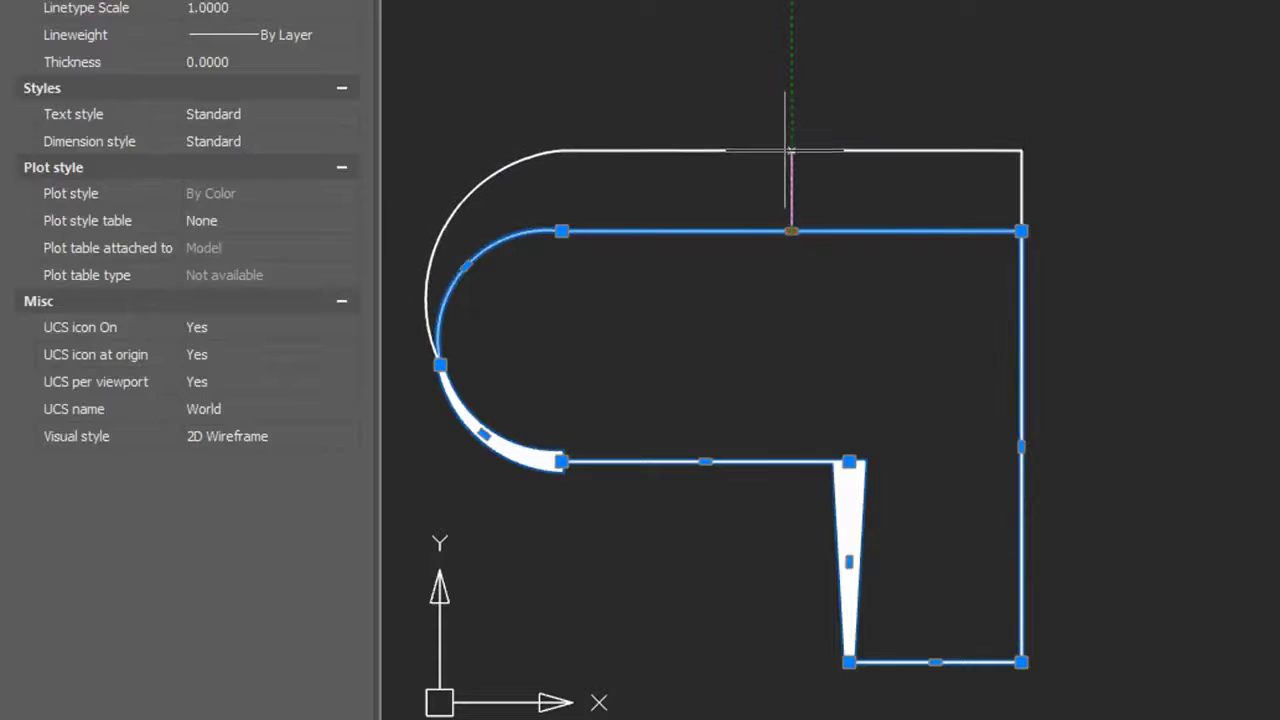
key(Escape)
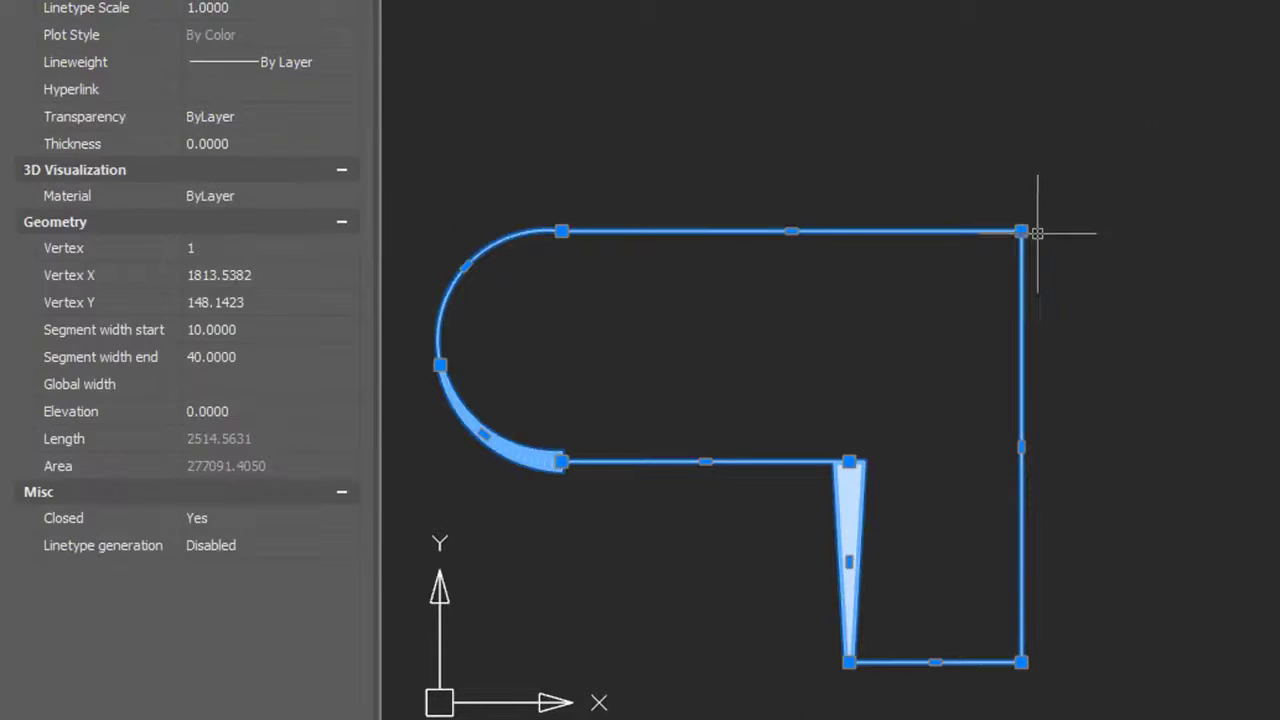
click(1020, 231)
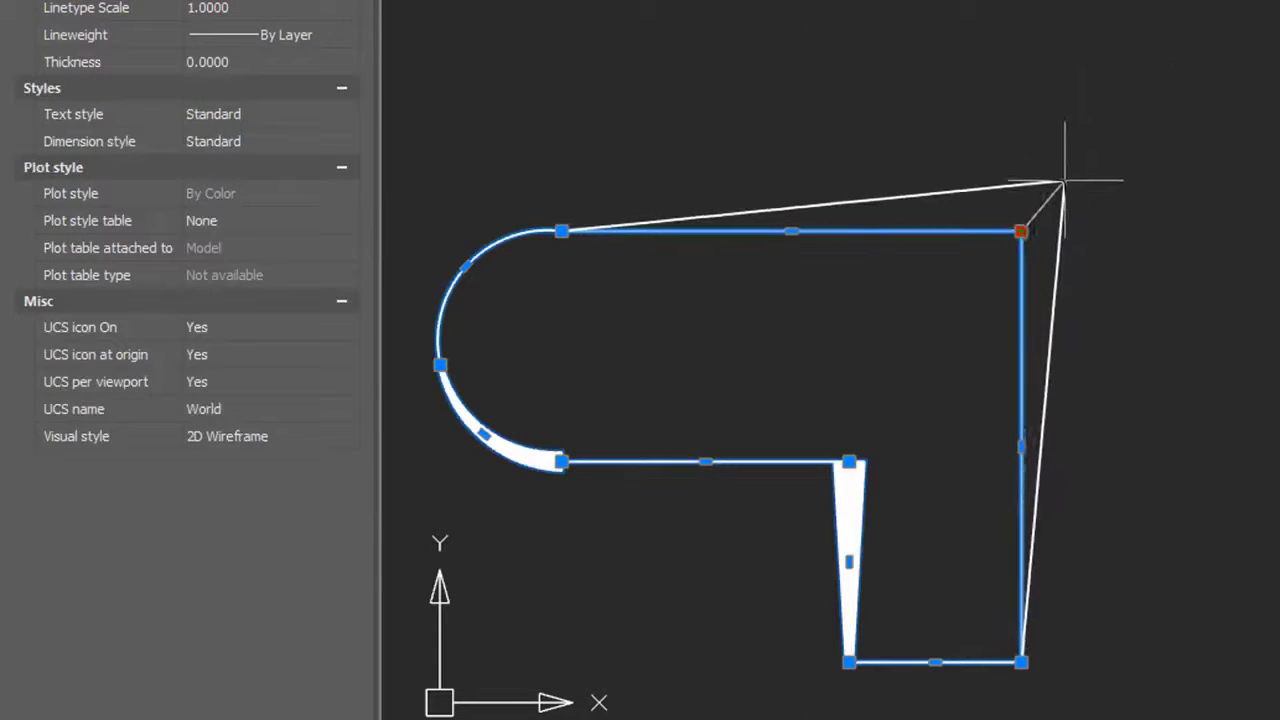
click(1021, 231)
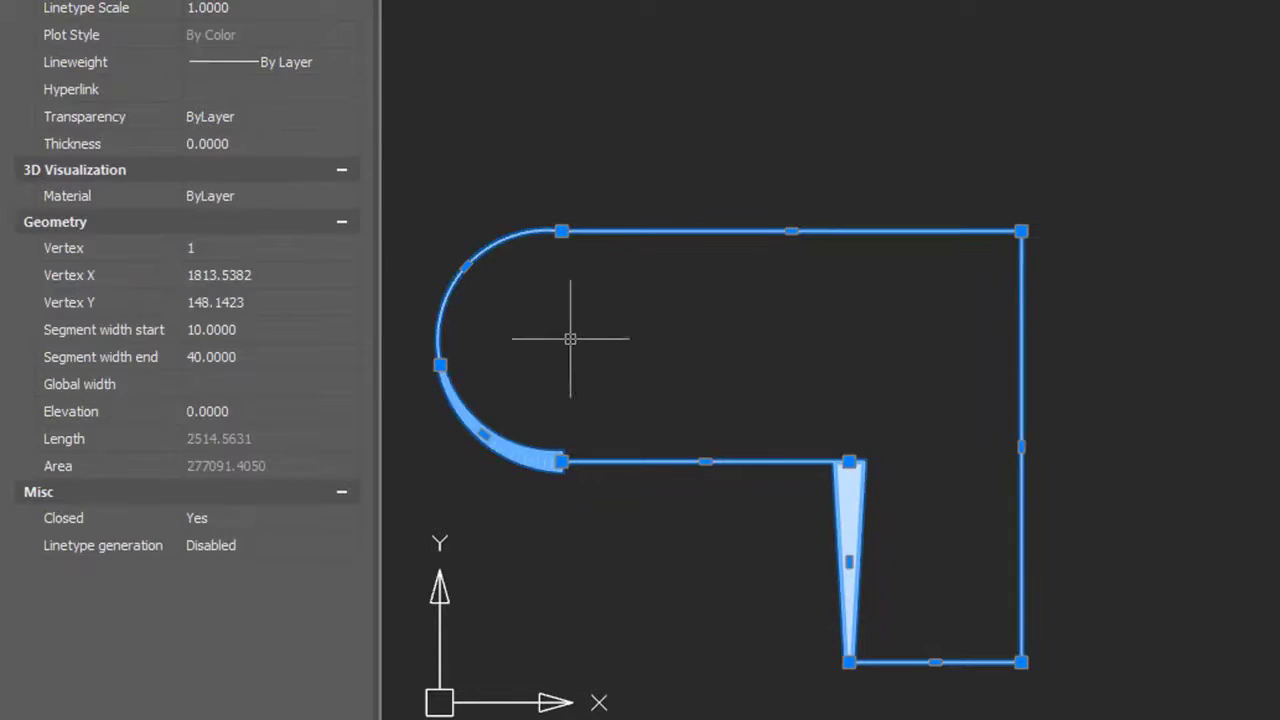
click(465, 267)
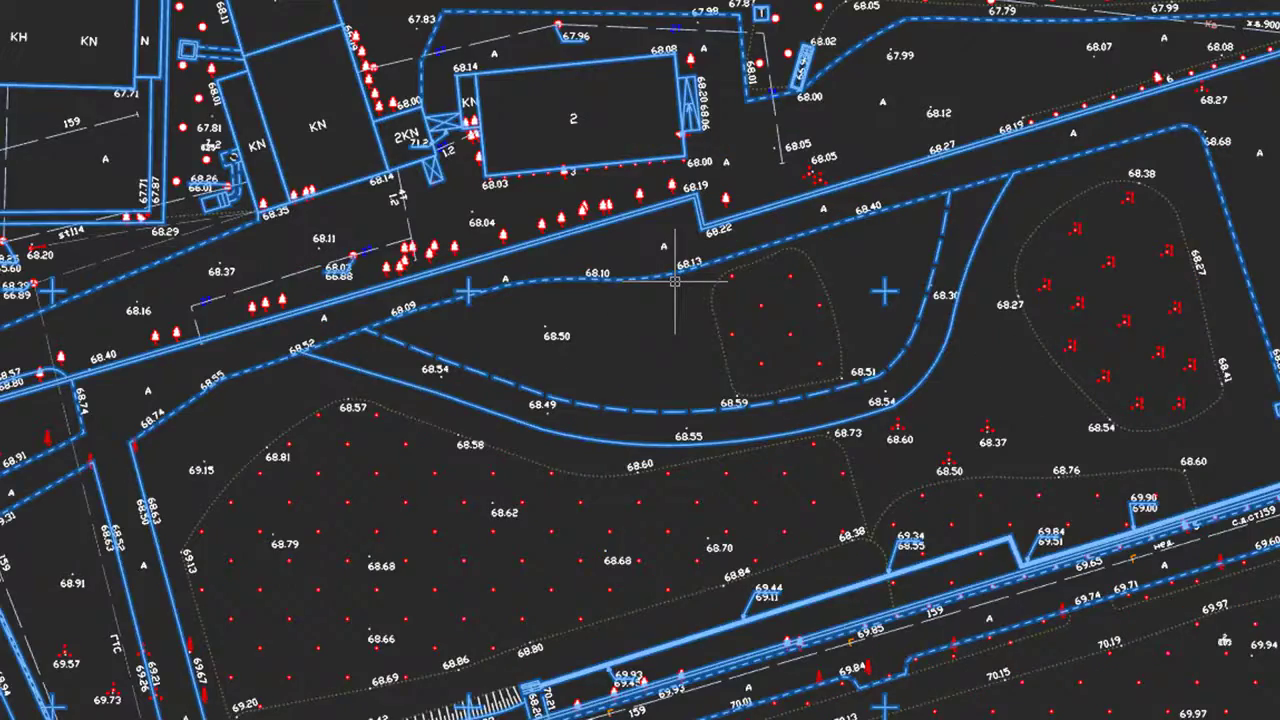
scroll(675, 281, up, 3)
mouse_move(632, 265)
middle_down()
mouse_move(650, 345)
mouse_move(766, 635)
middle_up()
mouse_move(728, 473)
middle_down()
mouse_move(1250, 450)
mouse_move(1270, 420)
middle_up()
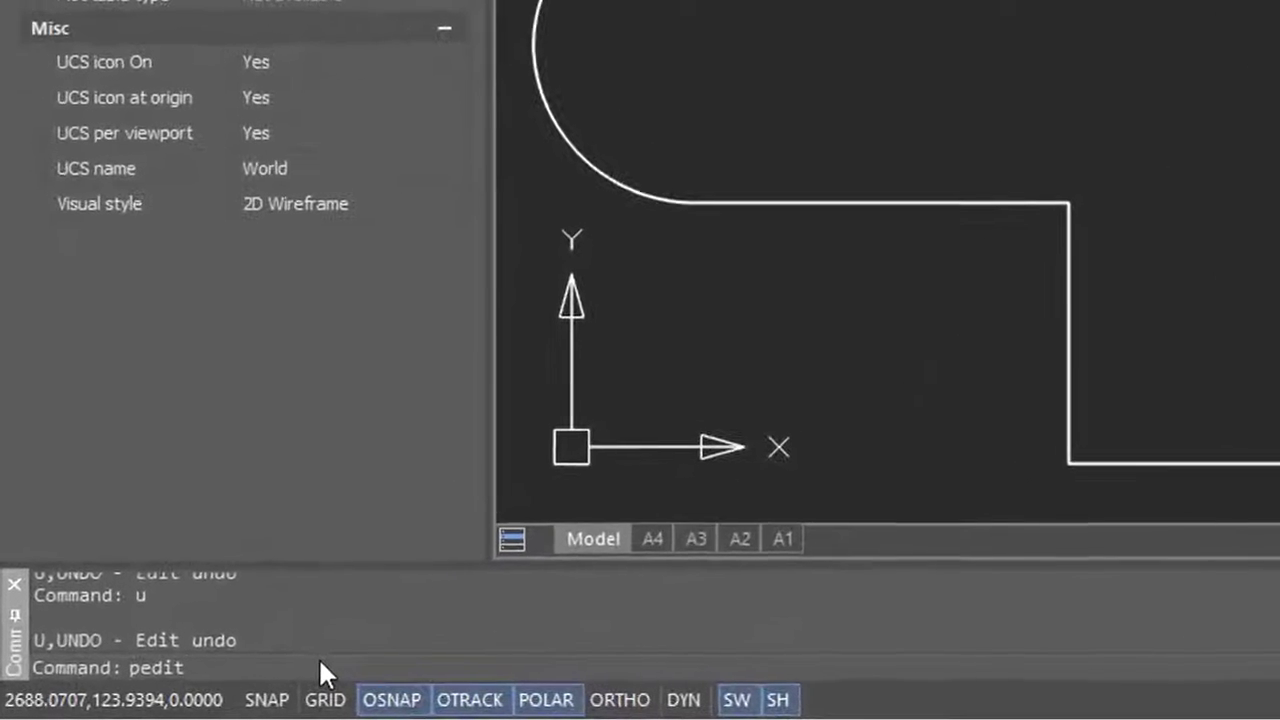
Try the Spline option of Polyline Edit (PEDIT) on the closed polyline and undo it
key(Return)
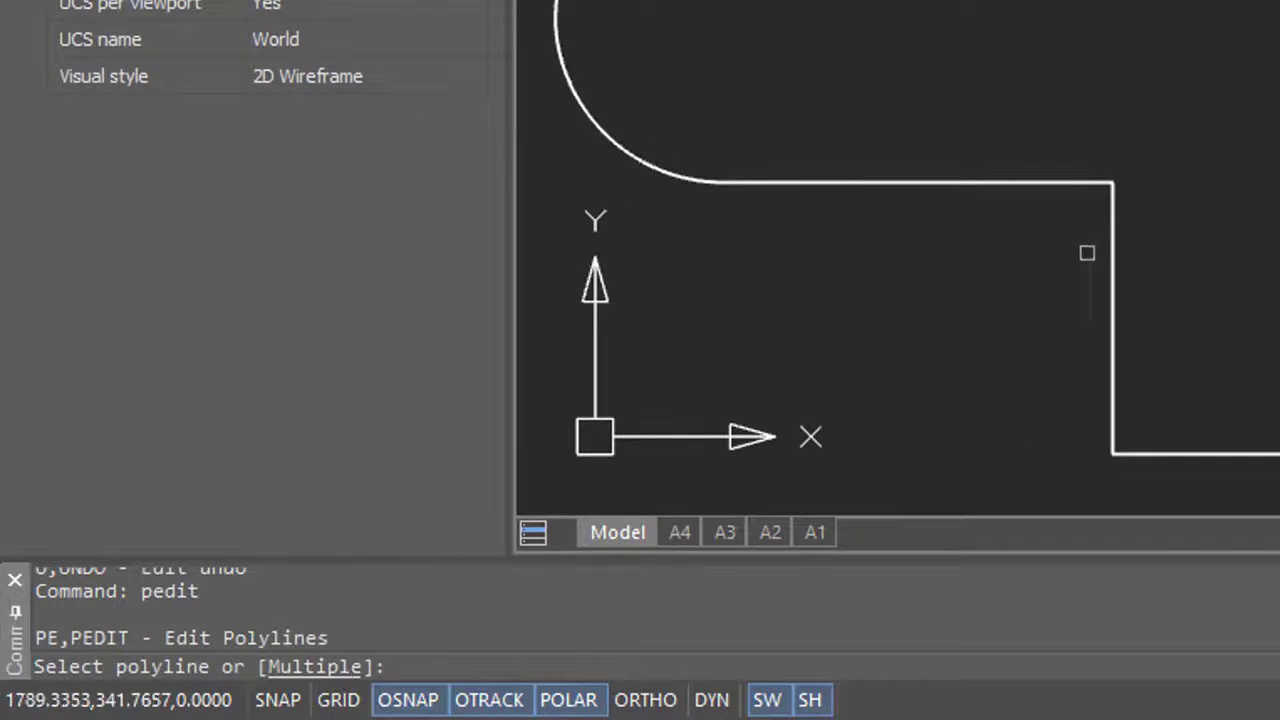
click(1114, 206)
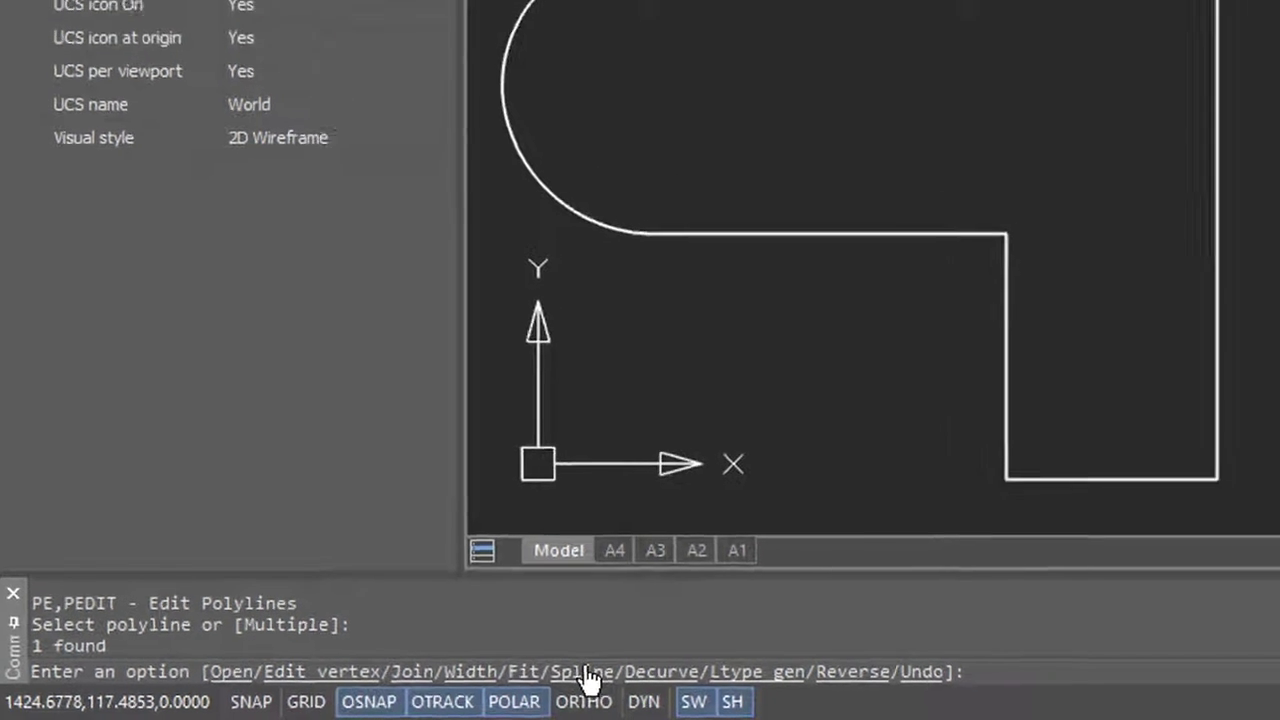
click(580, 671)
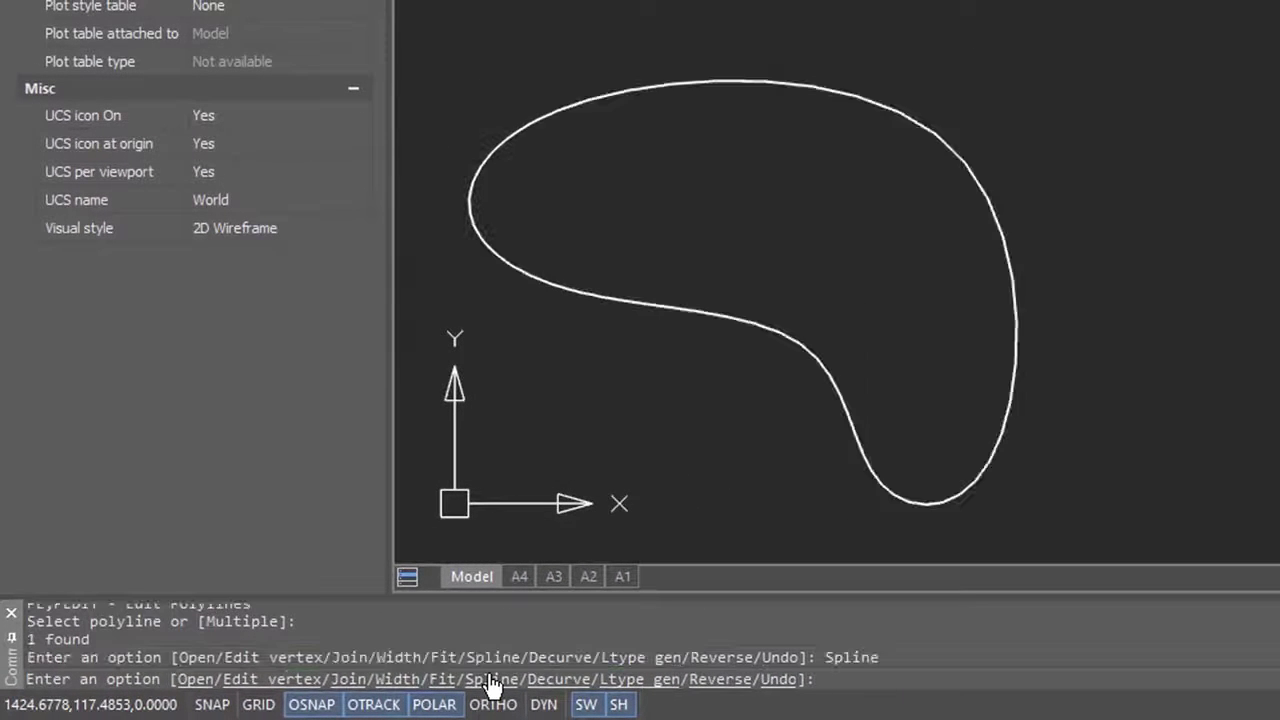
click(772, 680)
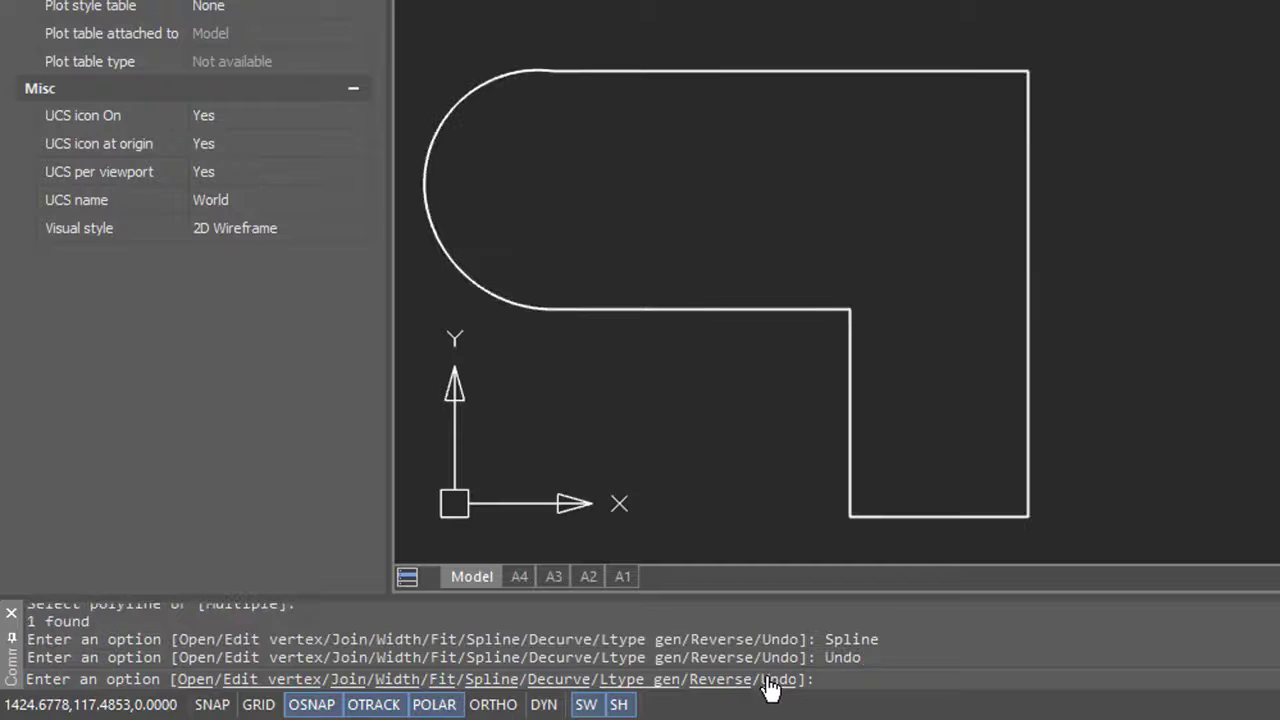
Try the Decurve and Fit options on the same polyline, undoing each one
click(570, 681)
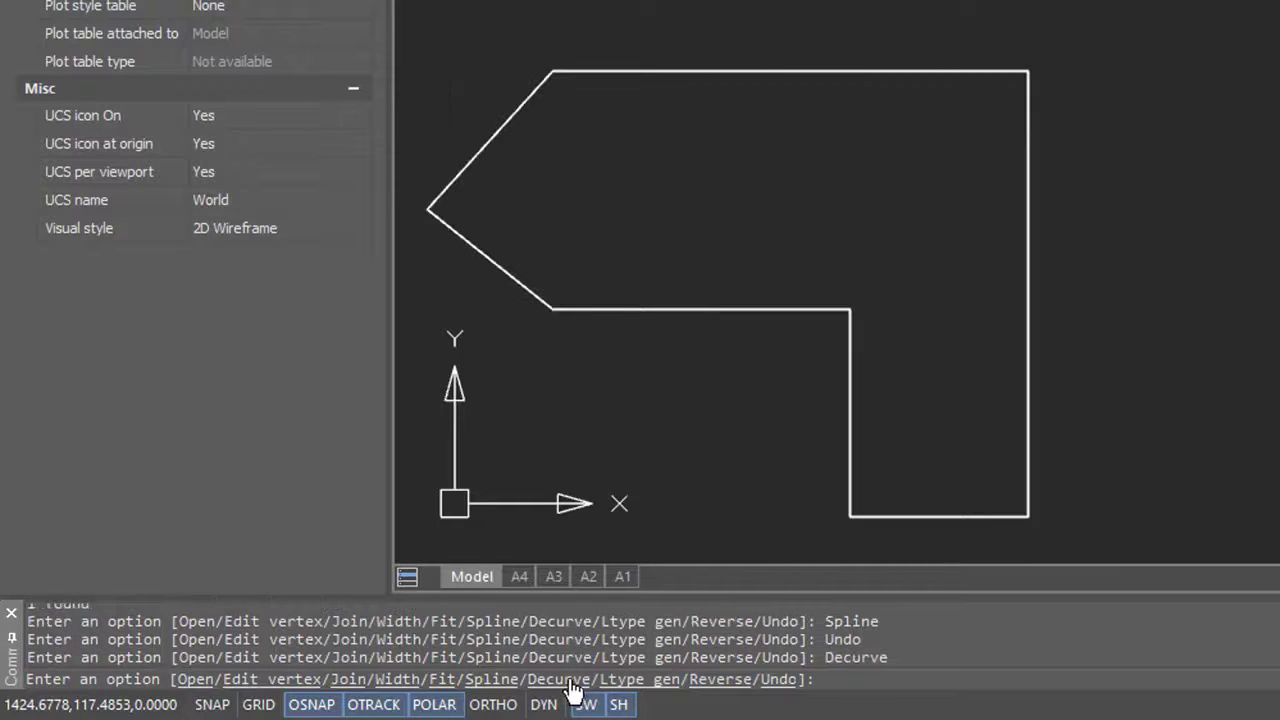
click(785, 681)
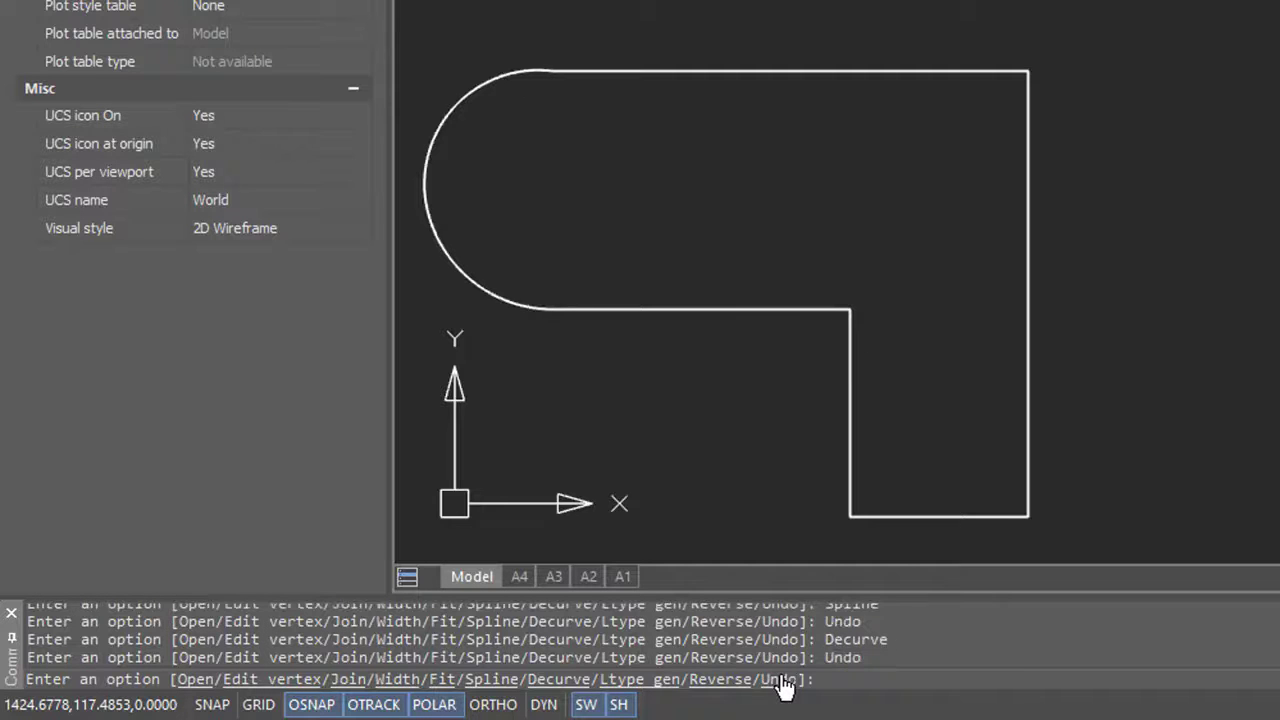
click(443, 681)
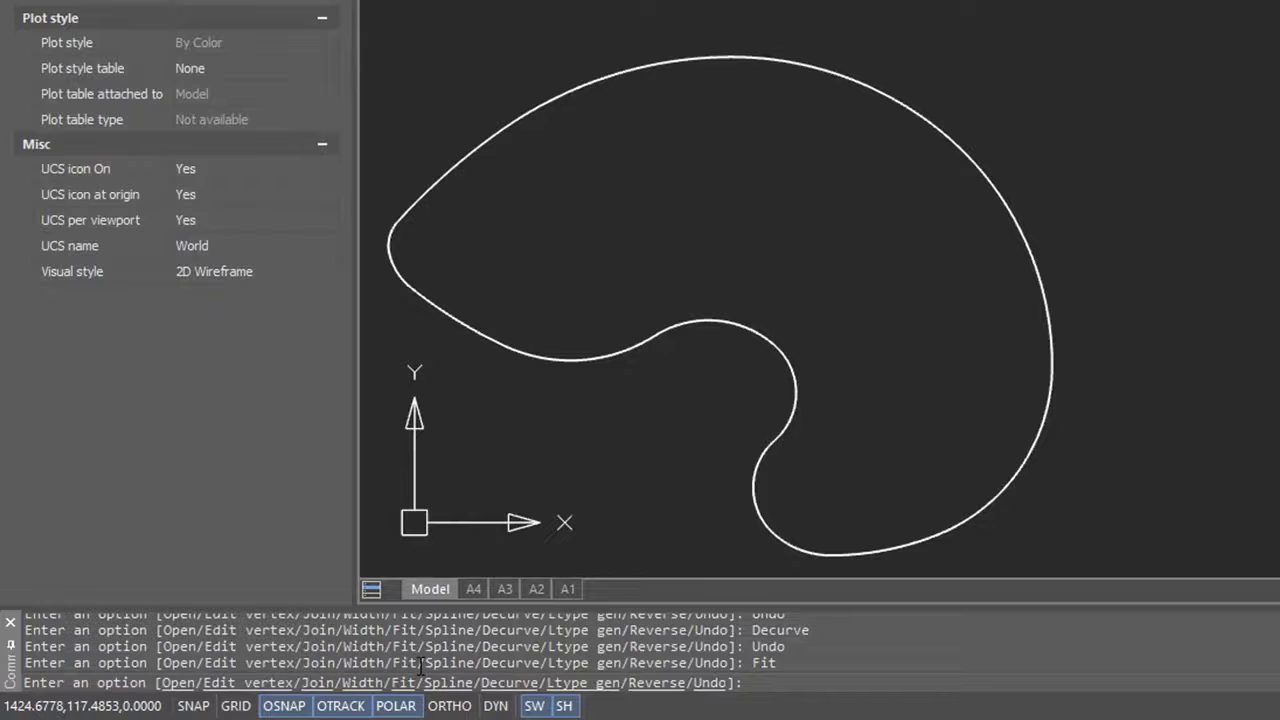
click(710, 682)
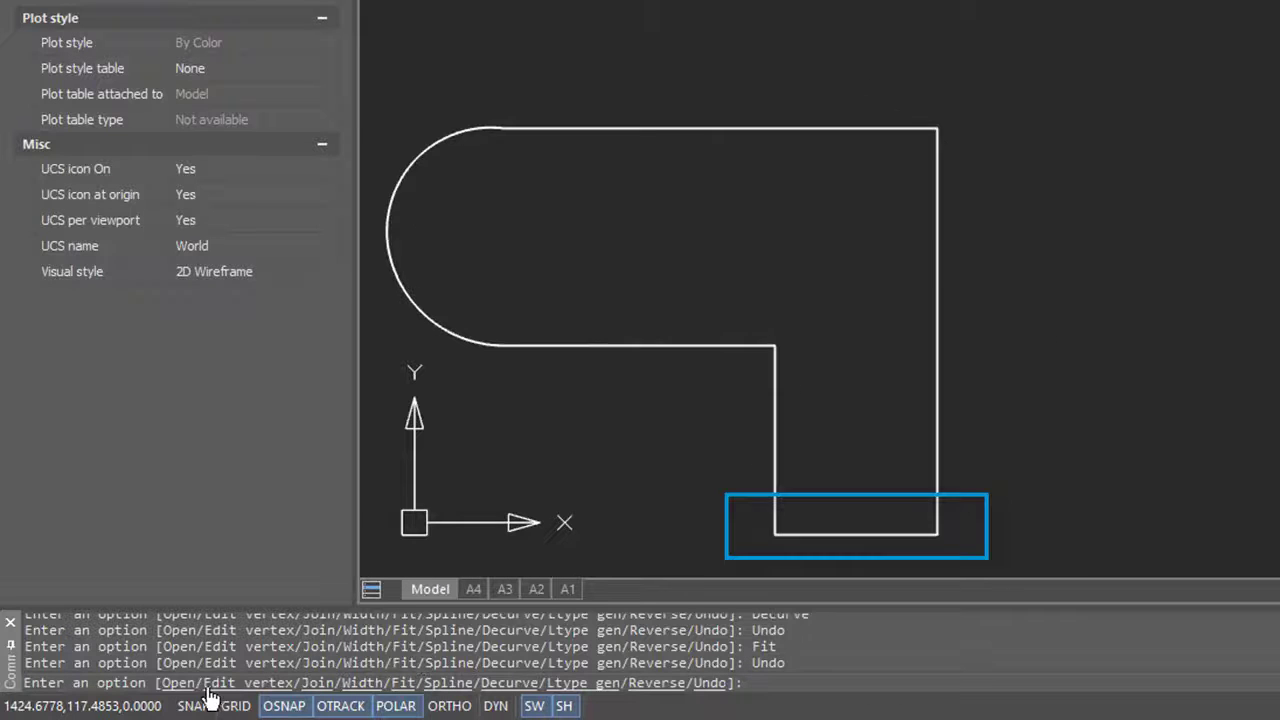
Open the closed polyline with the Open option of Polyline Edit
click(186, 682)
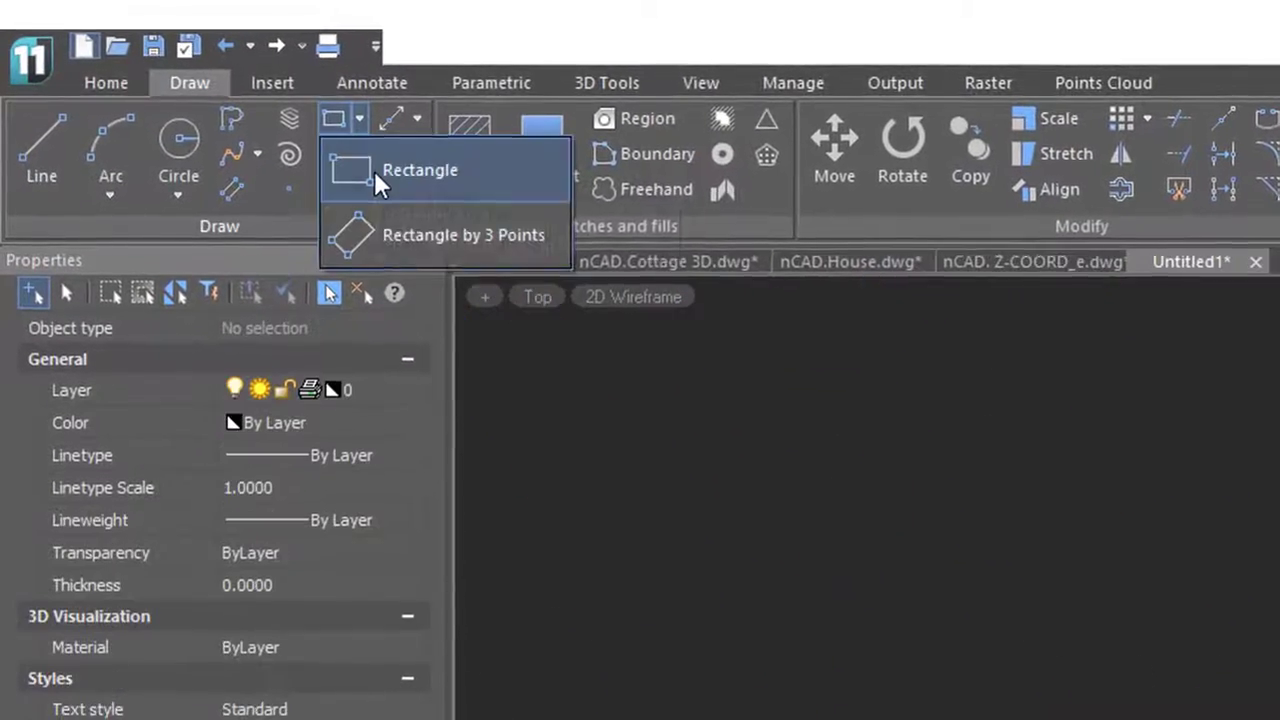
Draw a horizontal rectangle from two opposite corners in the empty drawing area
click(375, 171)
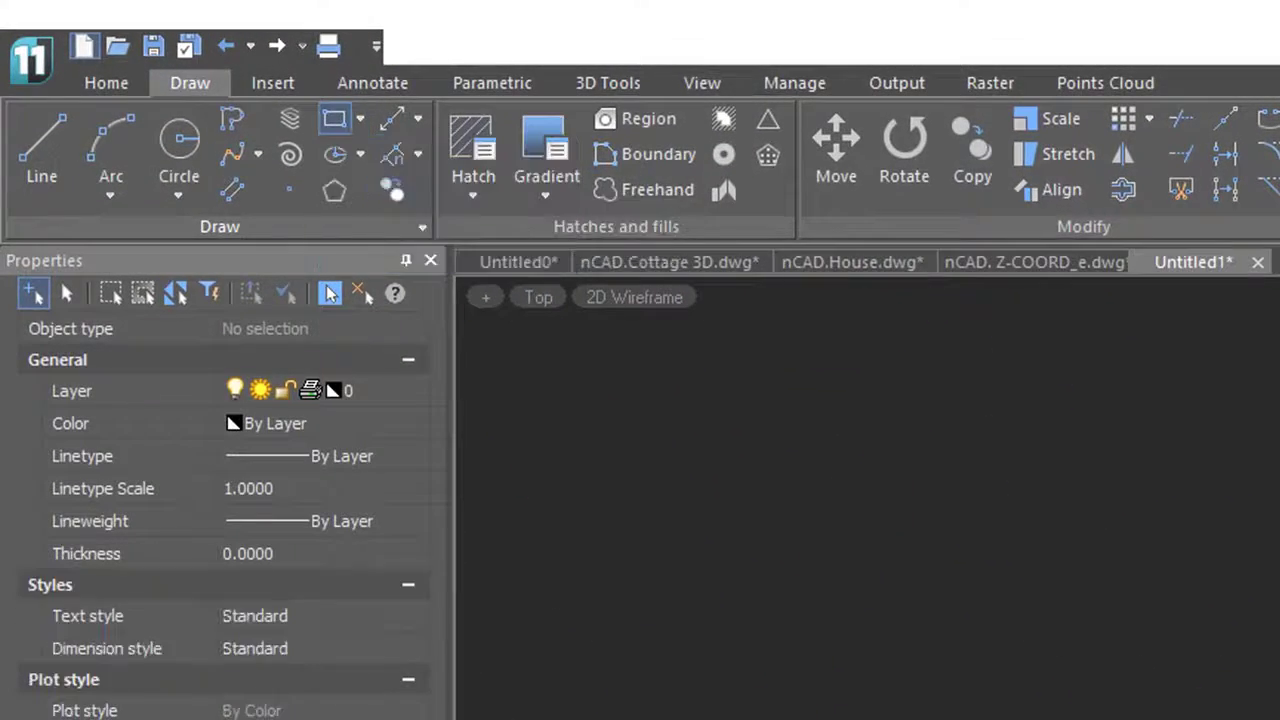
click(795, 527)
click(1270, 719)
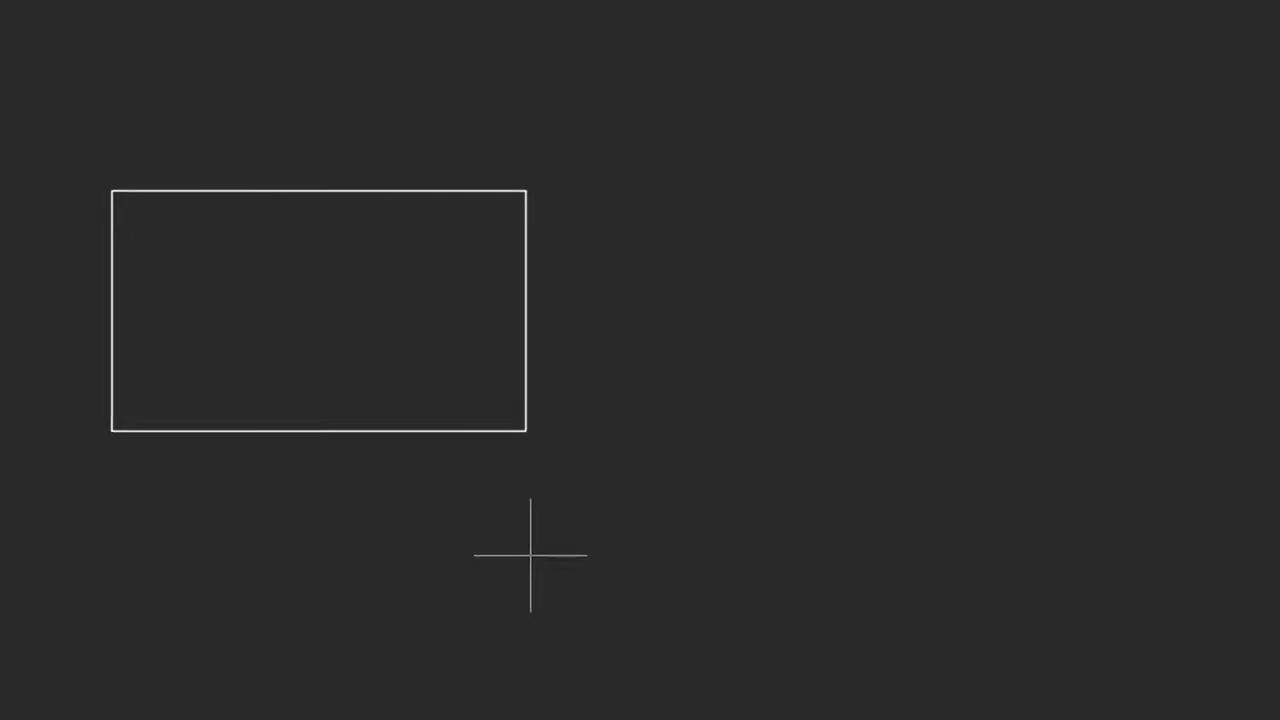
Draw a tilted hexagon to the lower right of the rectangle and place a small donut between the two shapes
click(1000, 510)
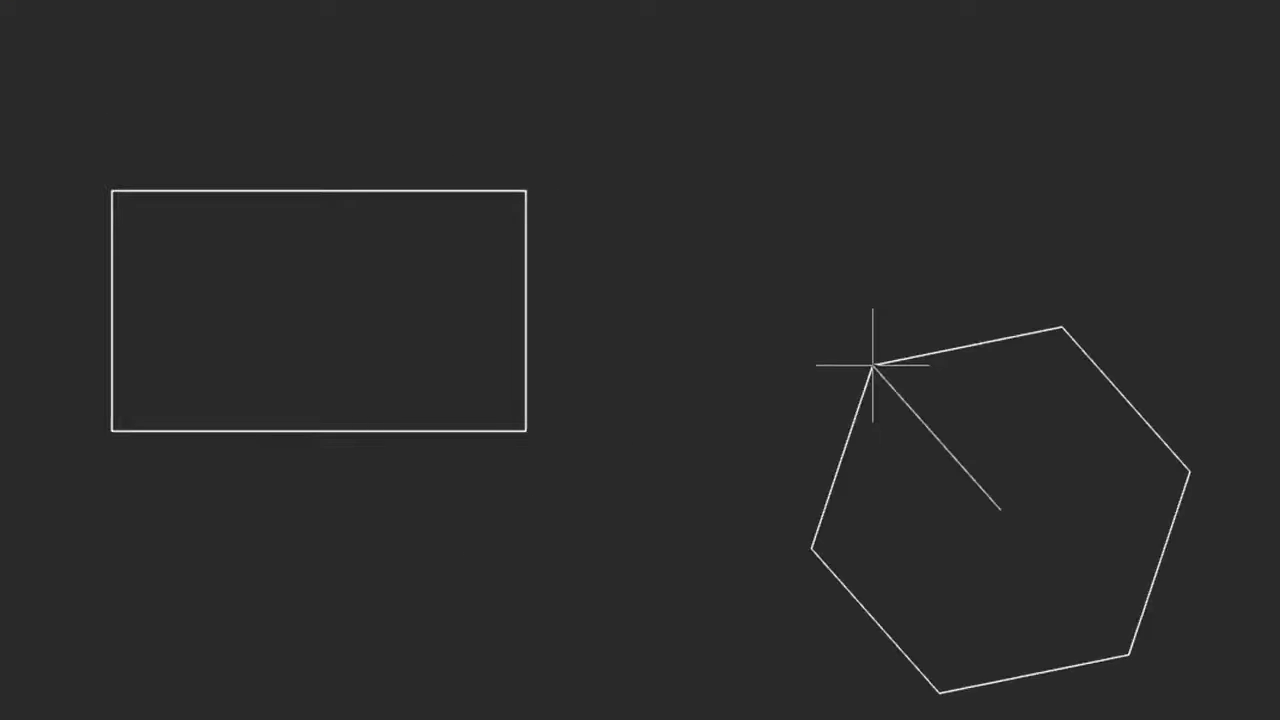
click(870, 358)
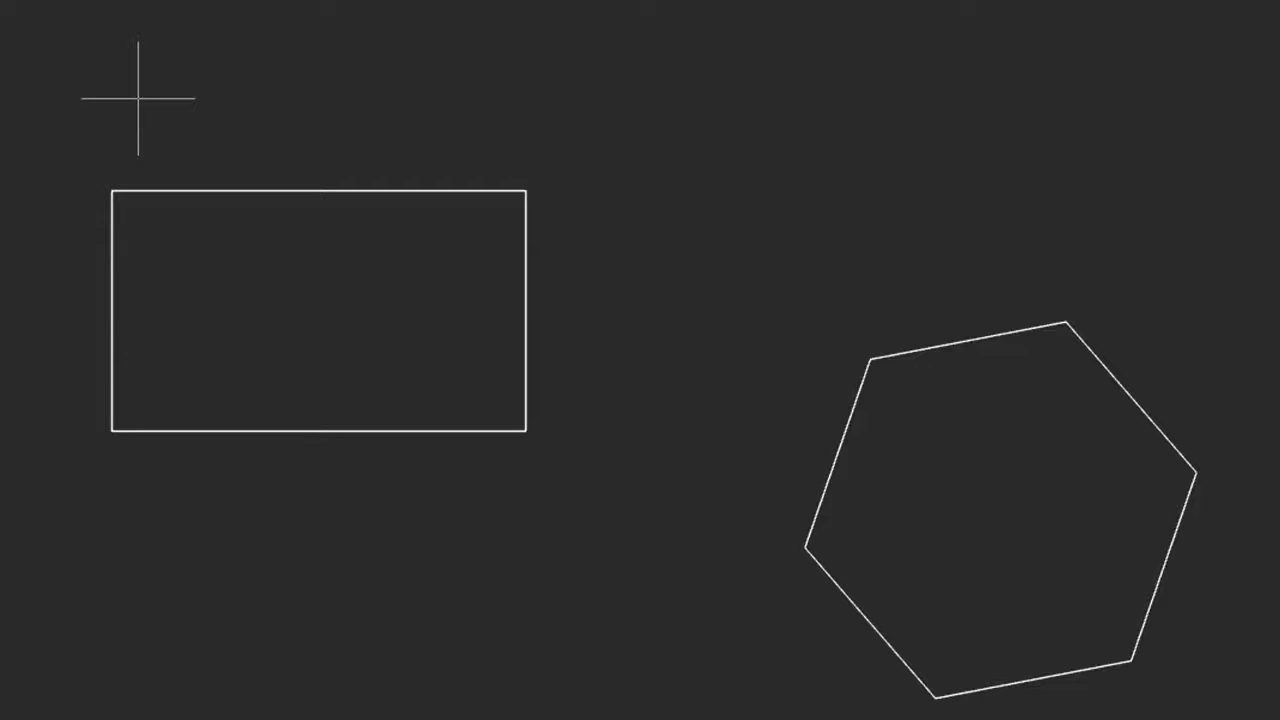
click(716, 266)
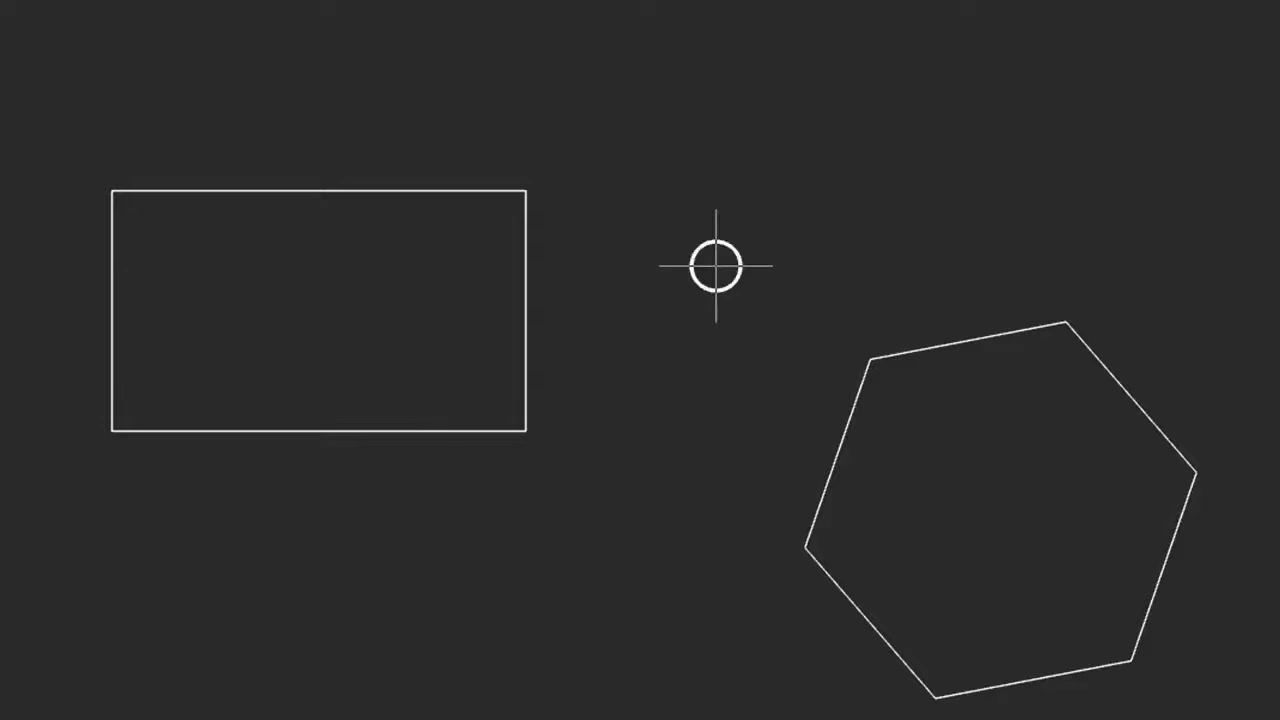
Stretch the rectangle upward by moving its upper edge with the edge's midpoint grip
click(526, 430)
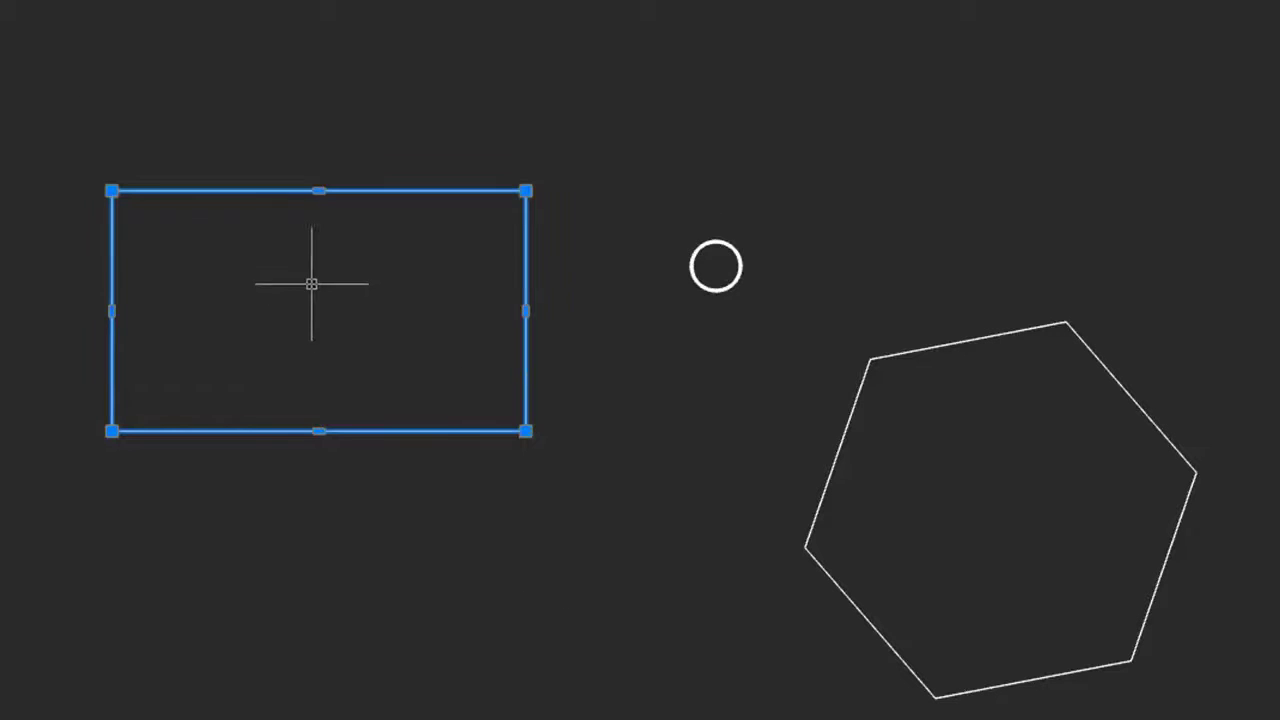
click(318, 190)
click(318, 136)
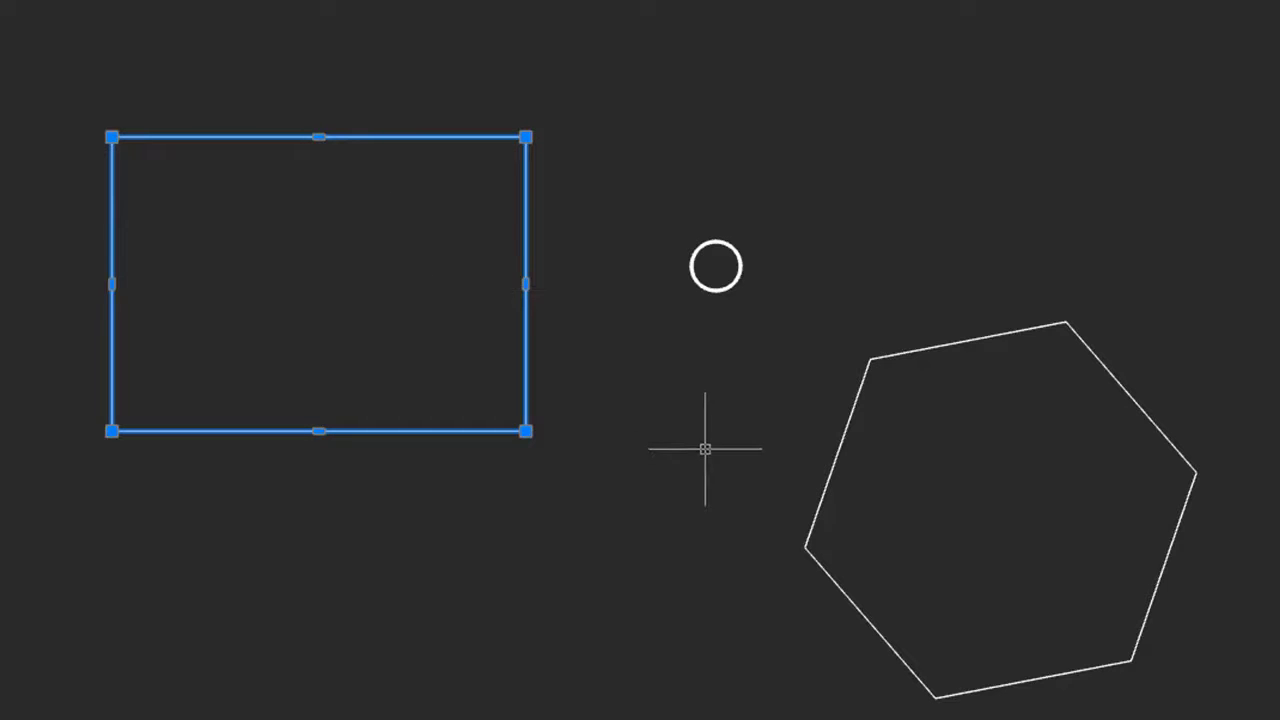
key(Escape)
Set the donut's global width to 4 and inspect the hexagon's grips
click(713, 290)
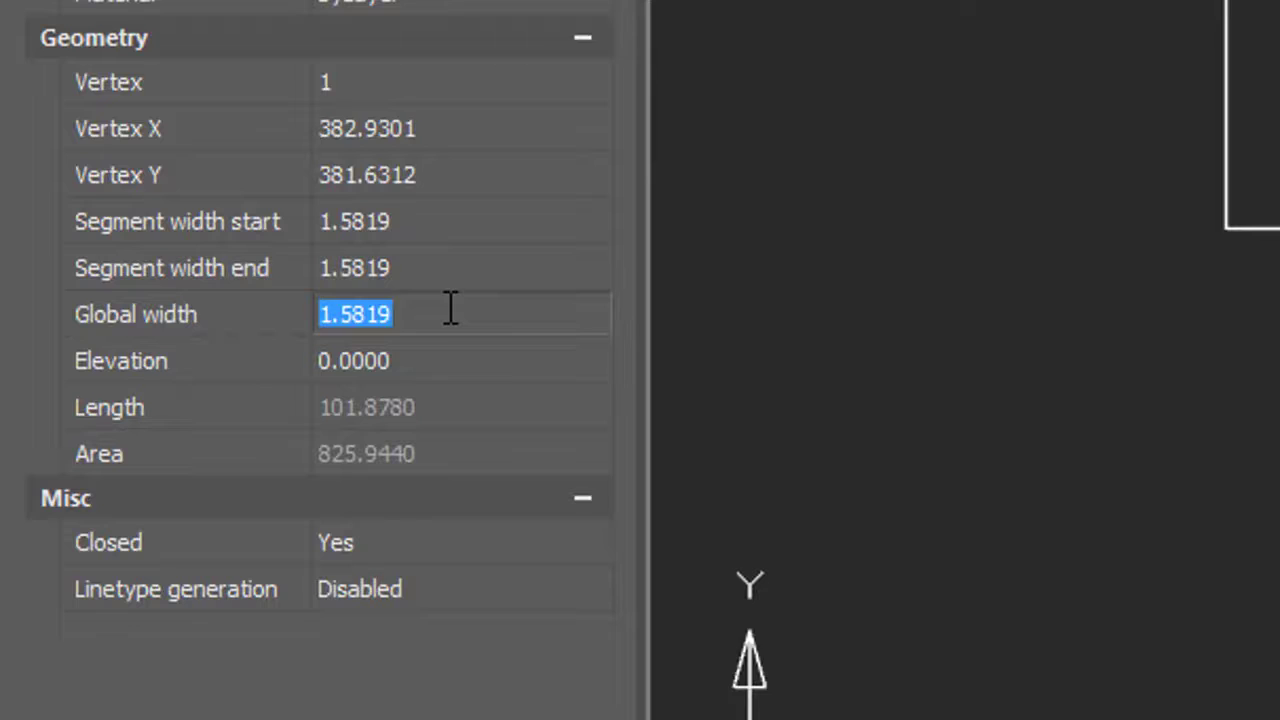
text(4)
key(Return)
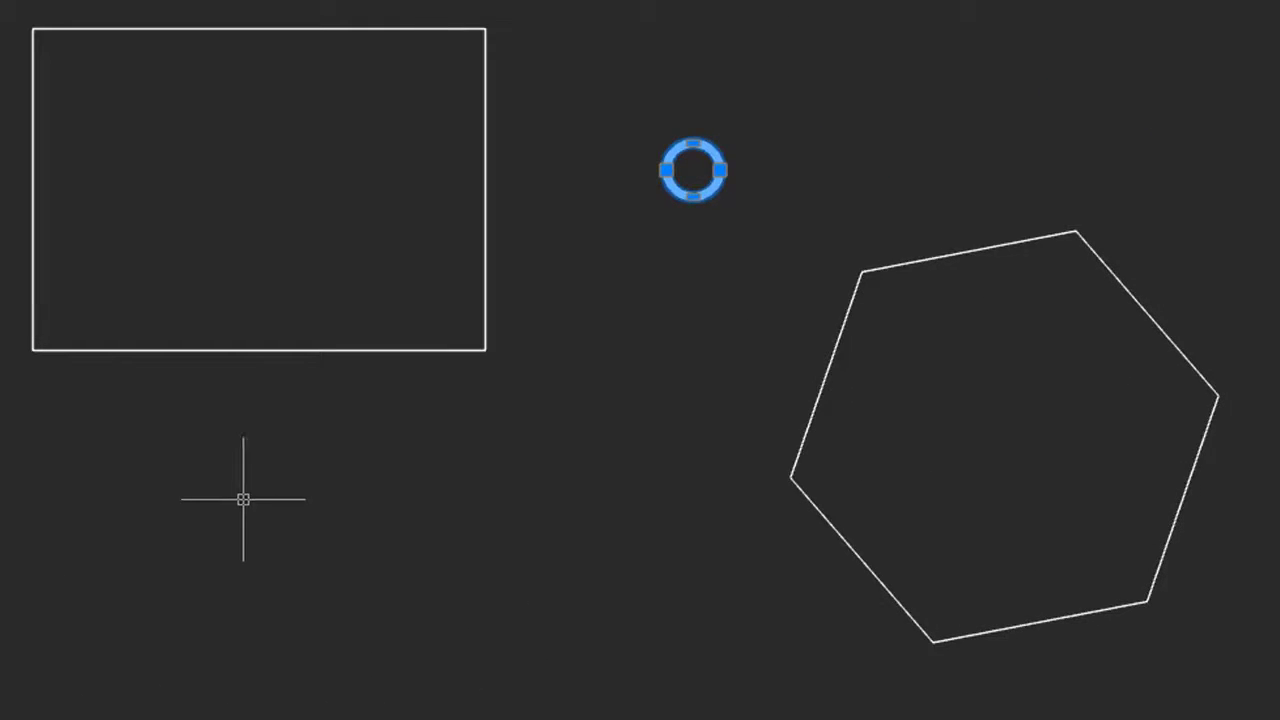
click(851, 303)
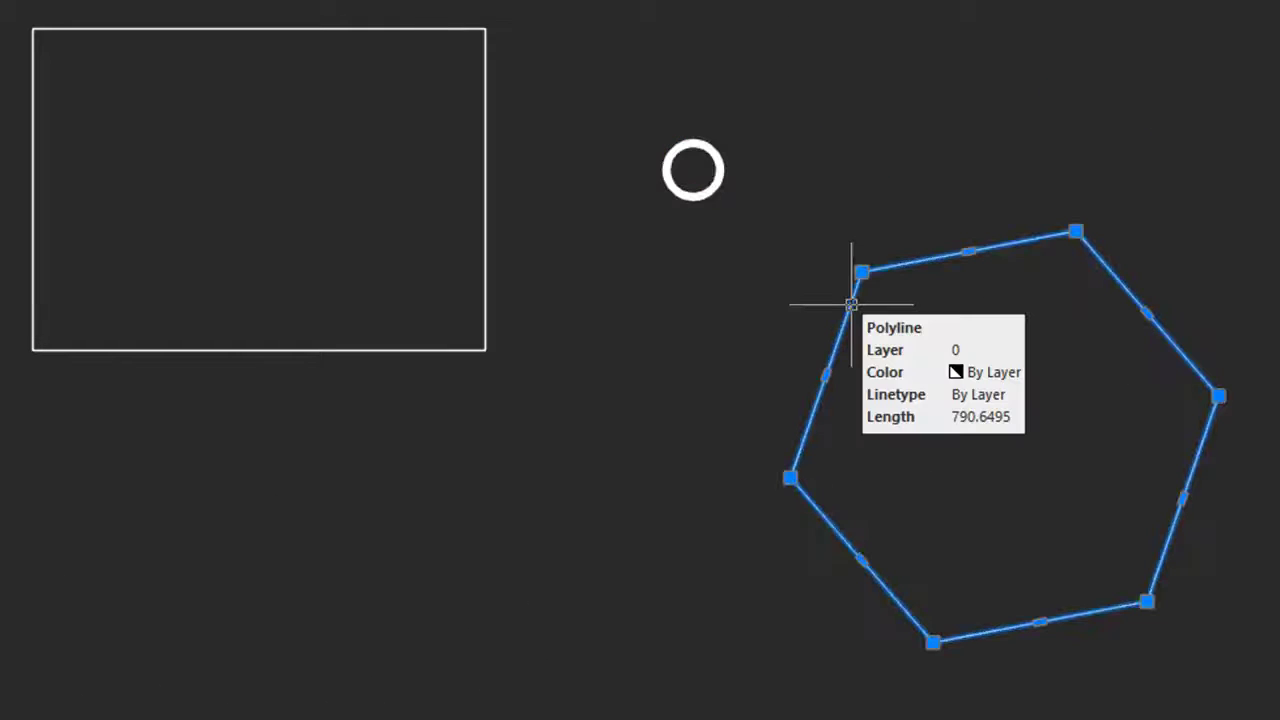
key(Escape)
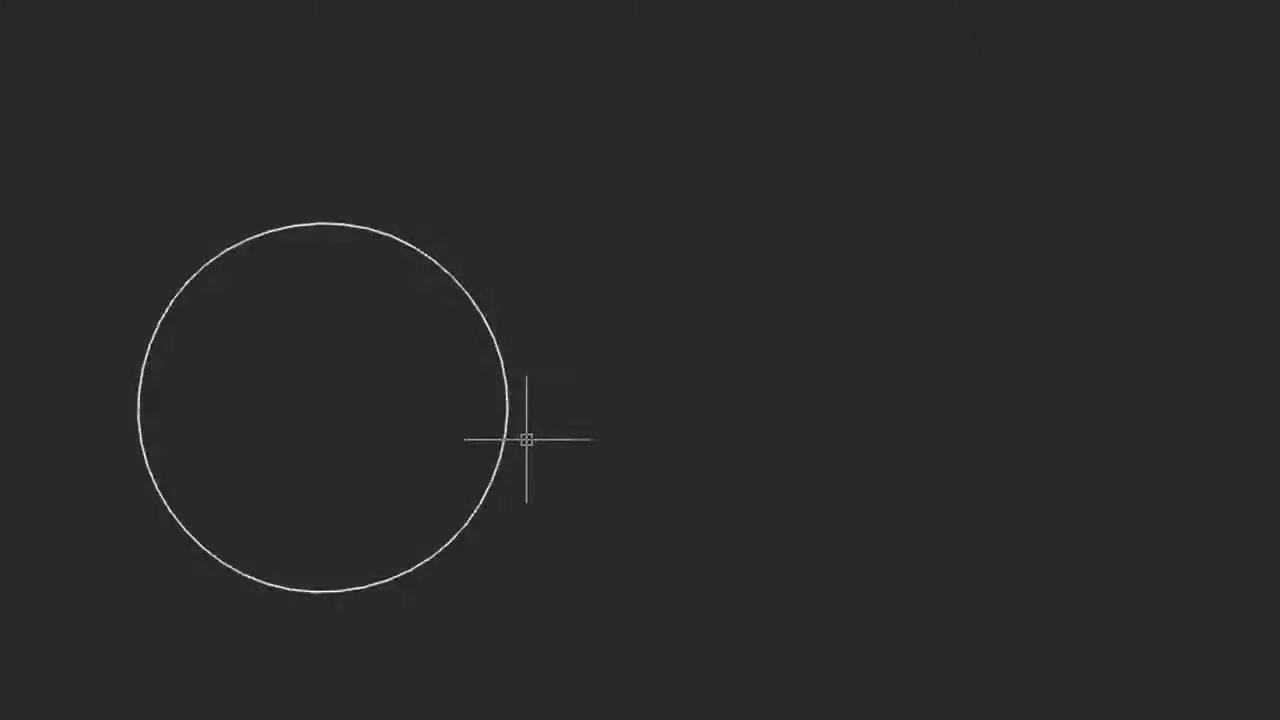
Reshape the closed smooth curve by pulling its rightmost control vertex far outward and moving the lower-right control vertex into the interior
click(505, 438)
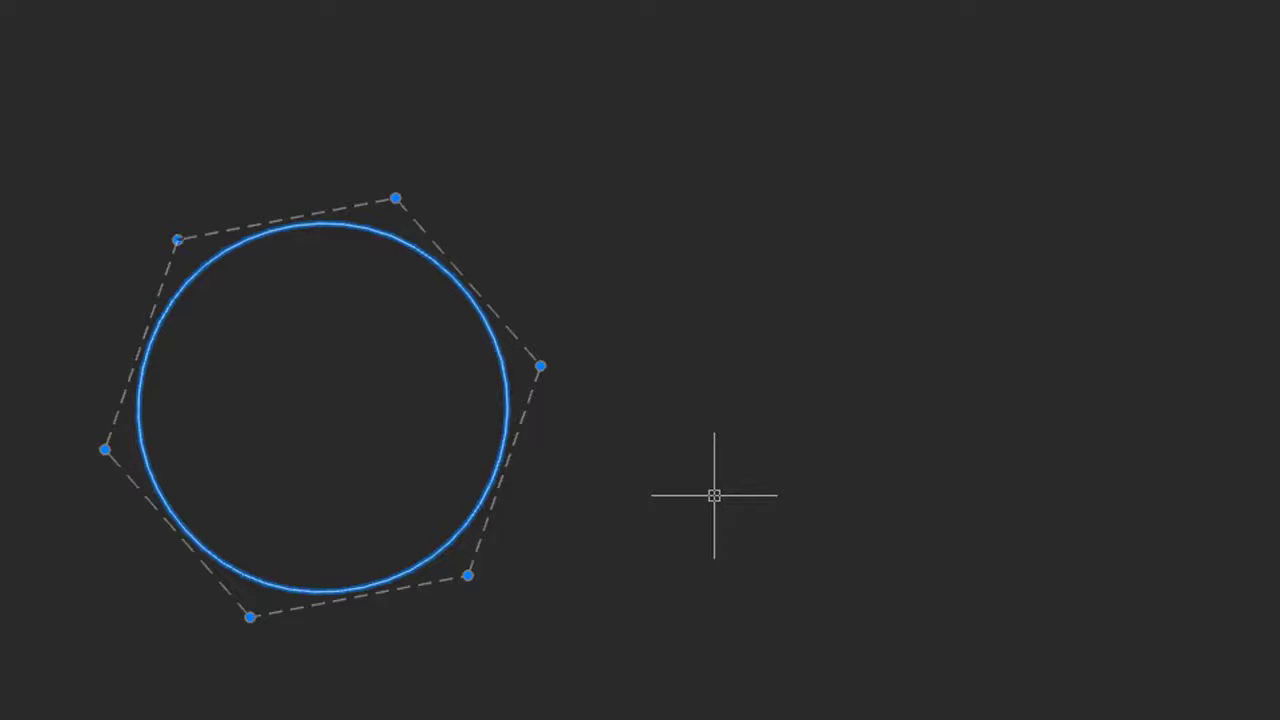
click(540, 366)
click(876, 297)
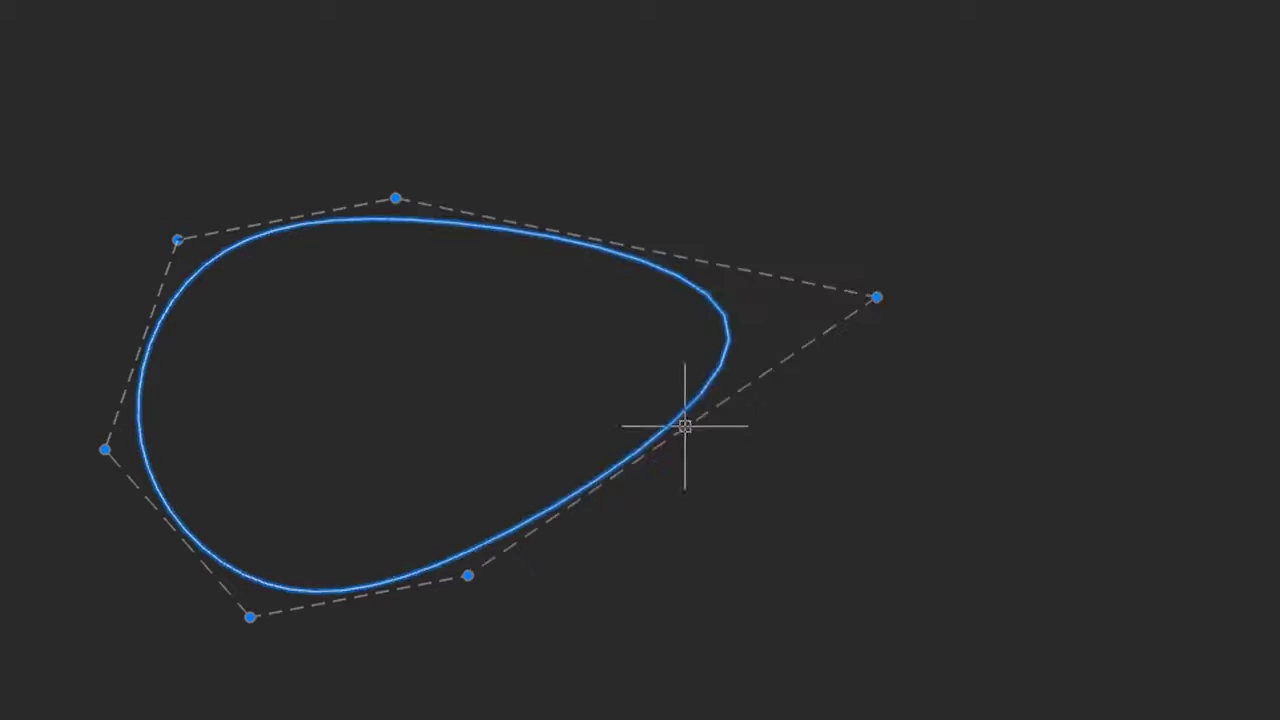
click(467, 575)
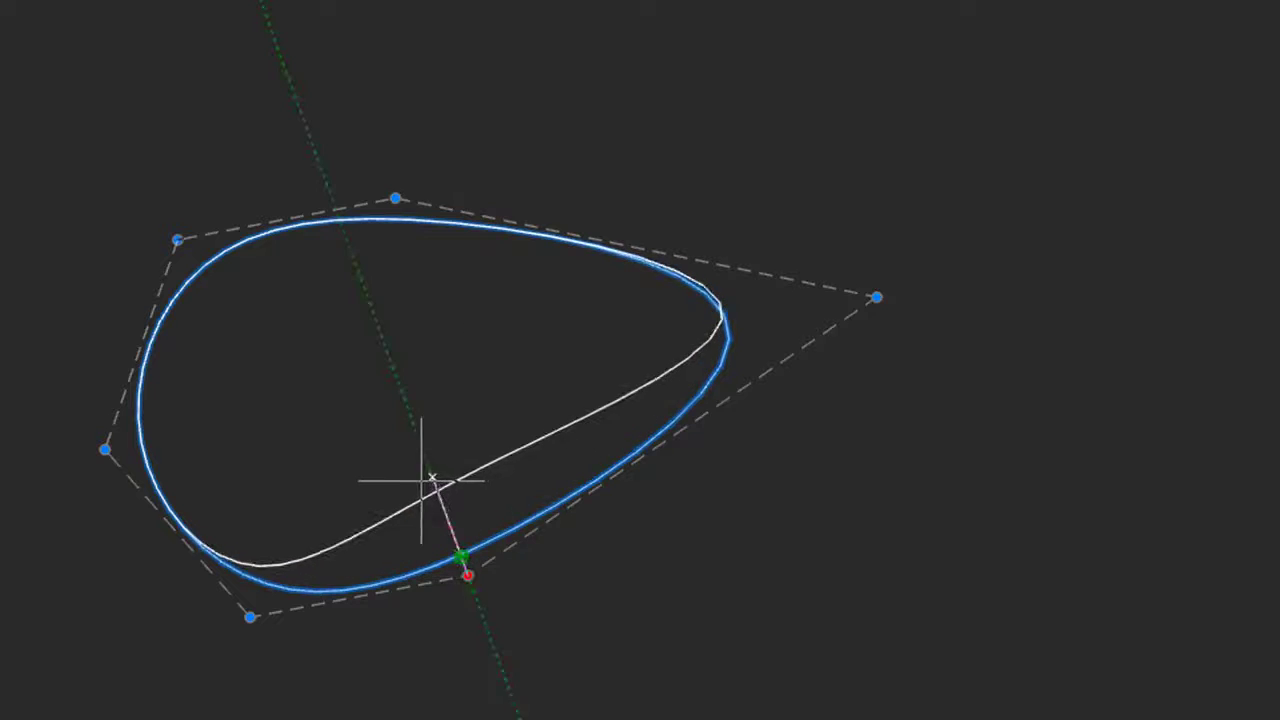
click(360, 352)
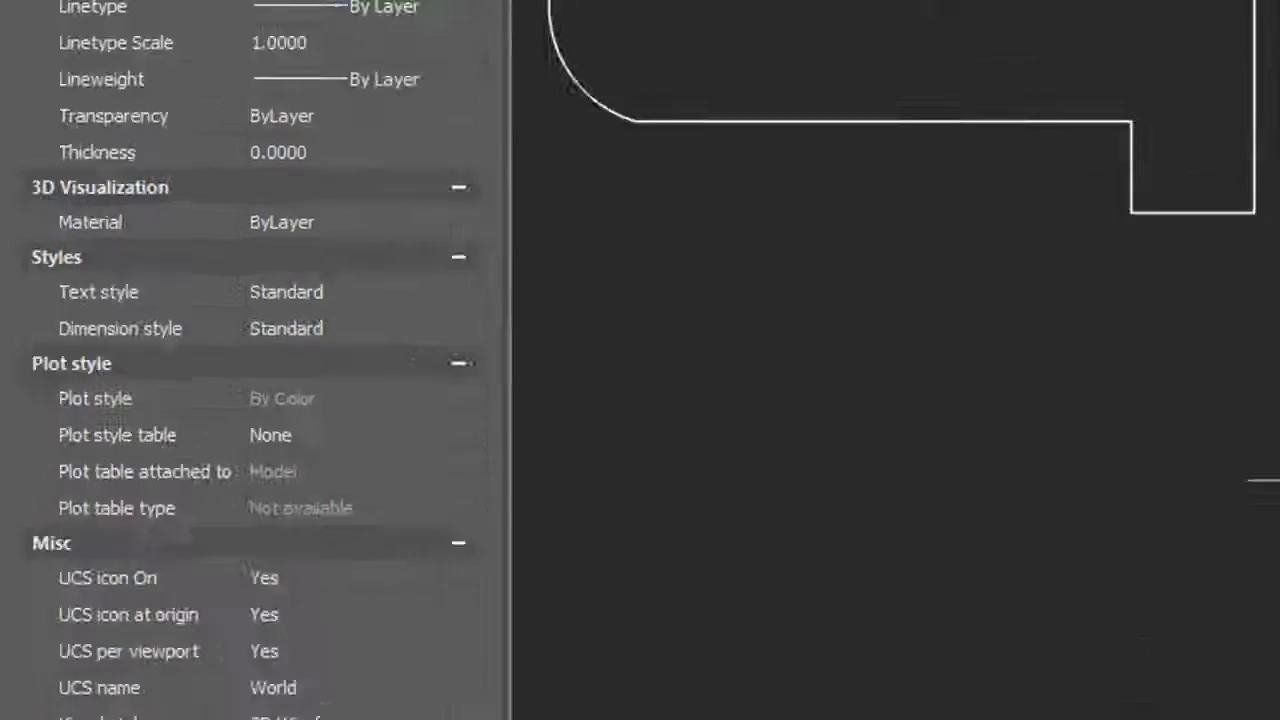
Convert the outline's lines and arc to polylines with PEDIT's Multiple option and a window selection, and check the long vertical edge's object type
text(pedit)
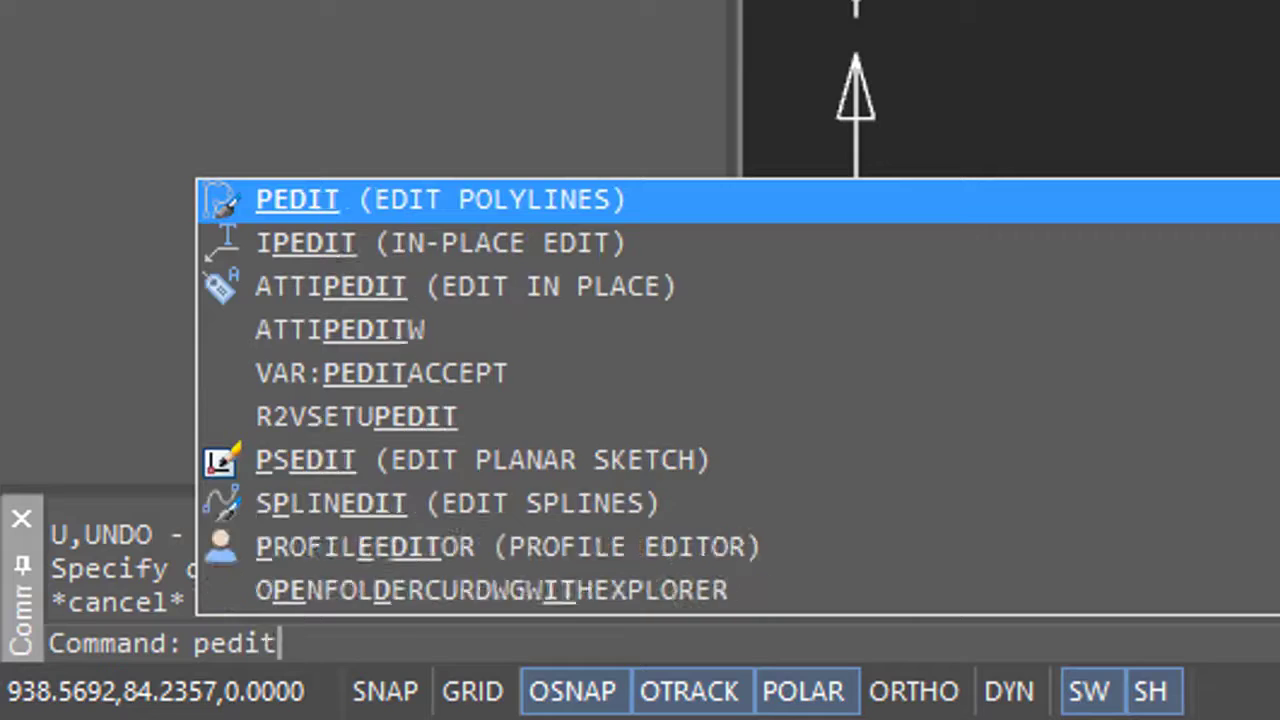
key(Return)
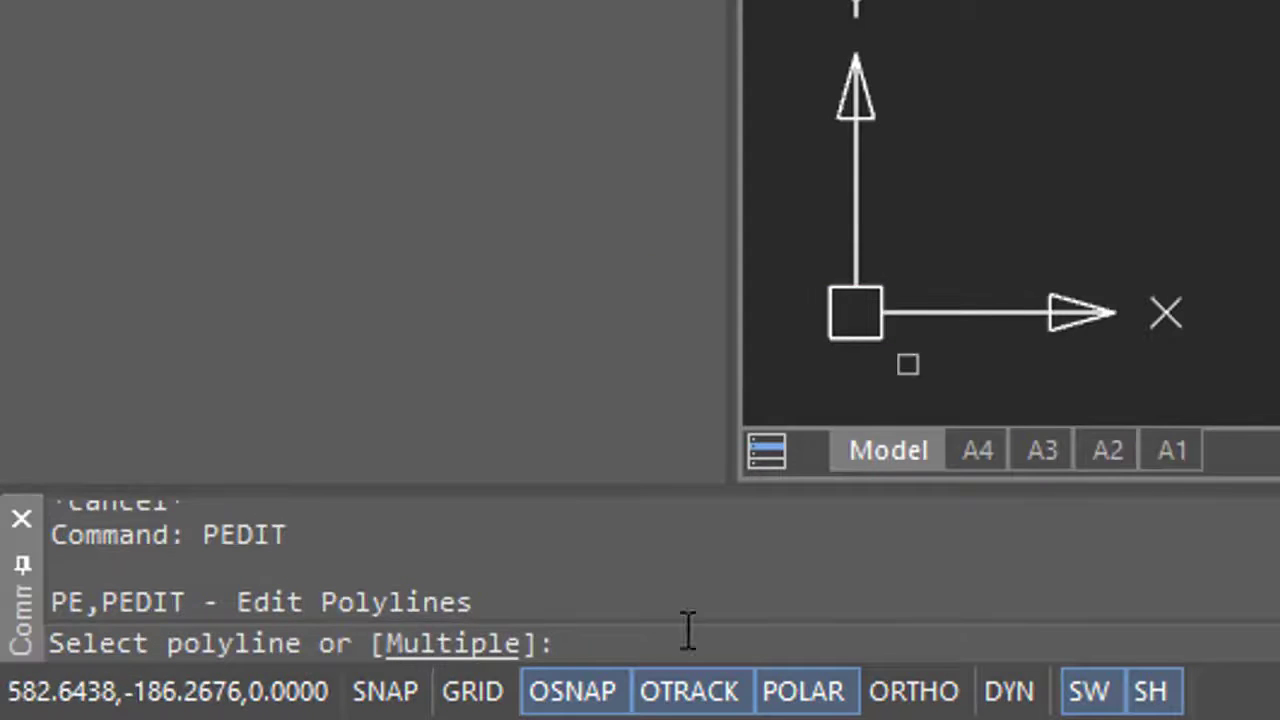
text(m)
key(Return)
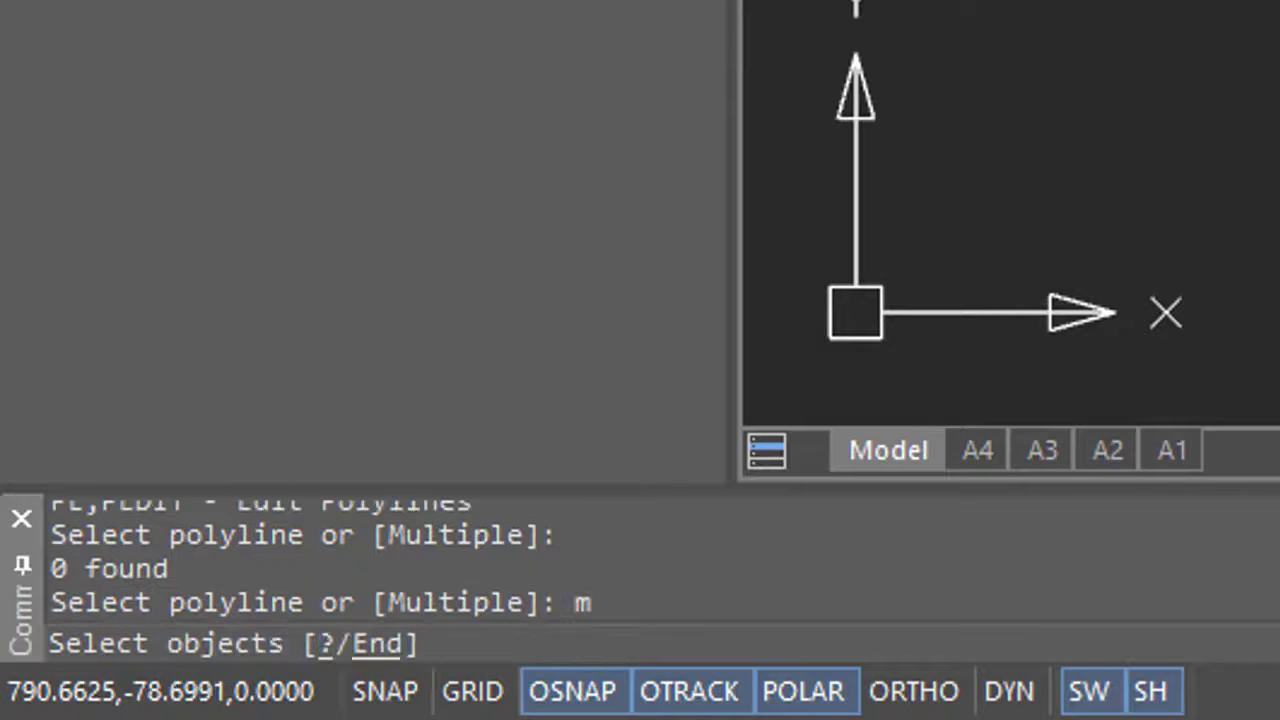
text(w)
key(Return)
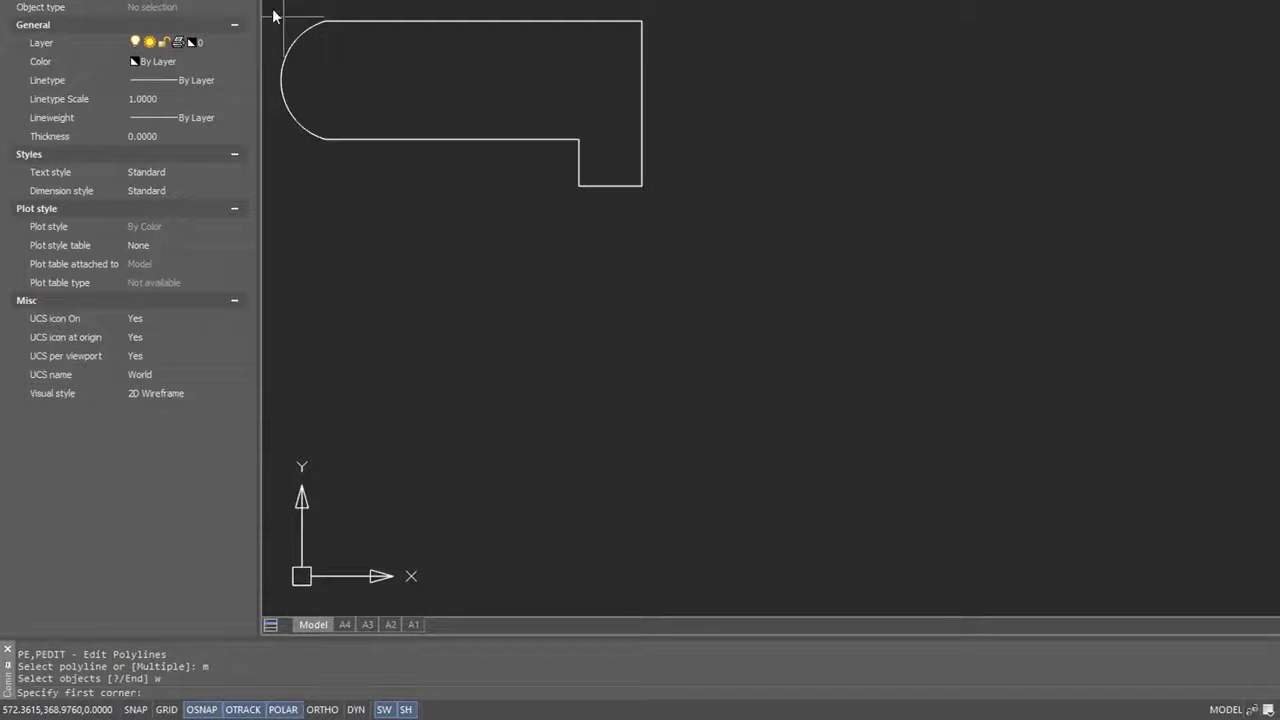
click(273, 10)
click(670, 200)
key(Return)
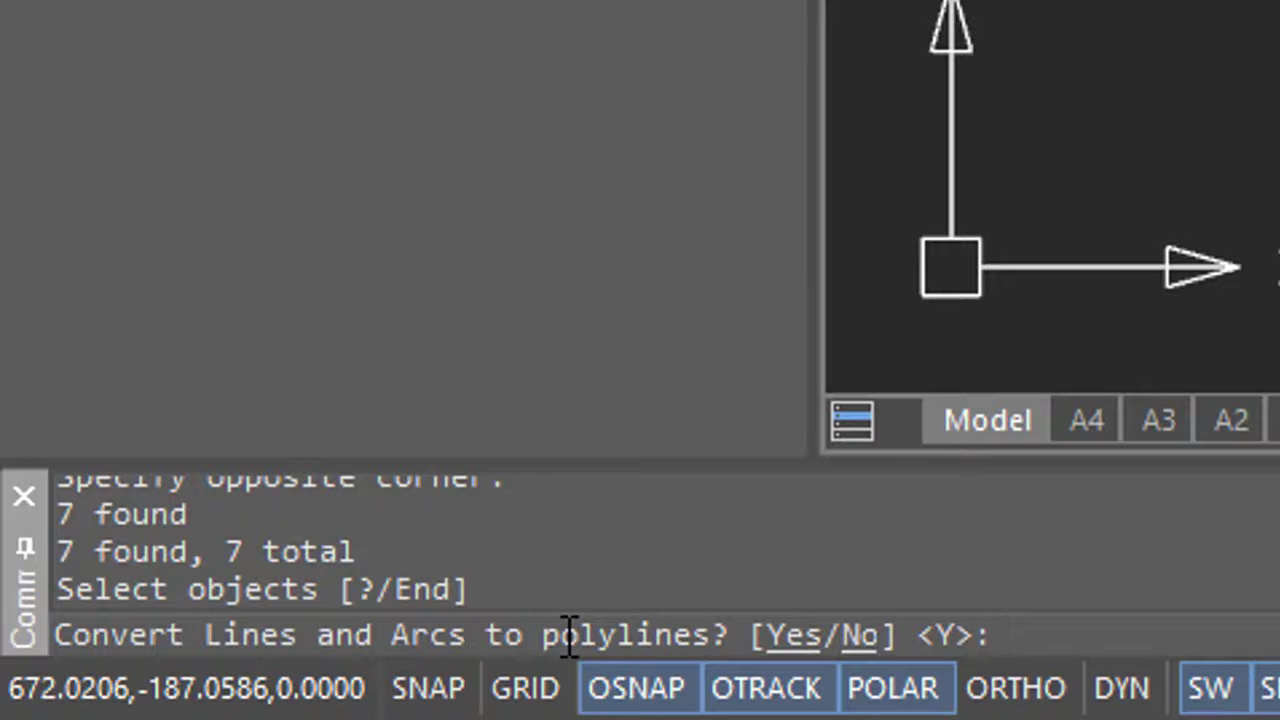
text(y)
key(Return)
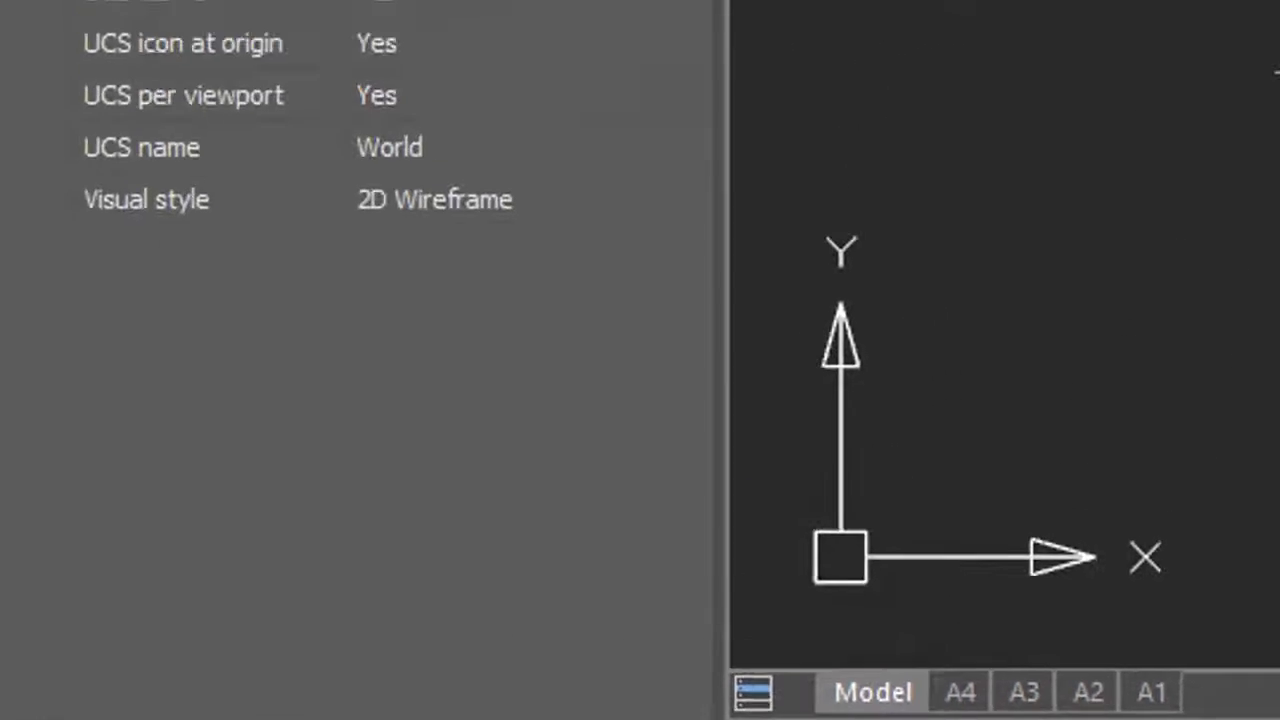
click(1240, 394)
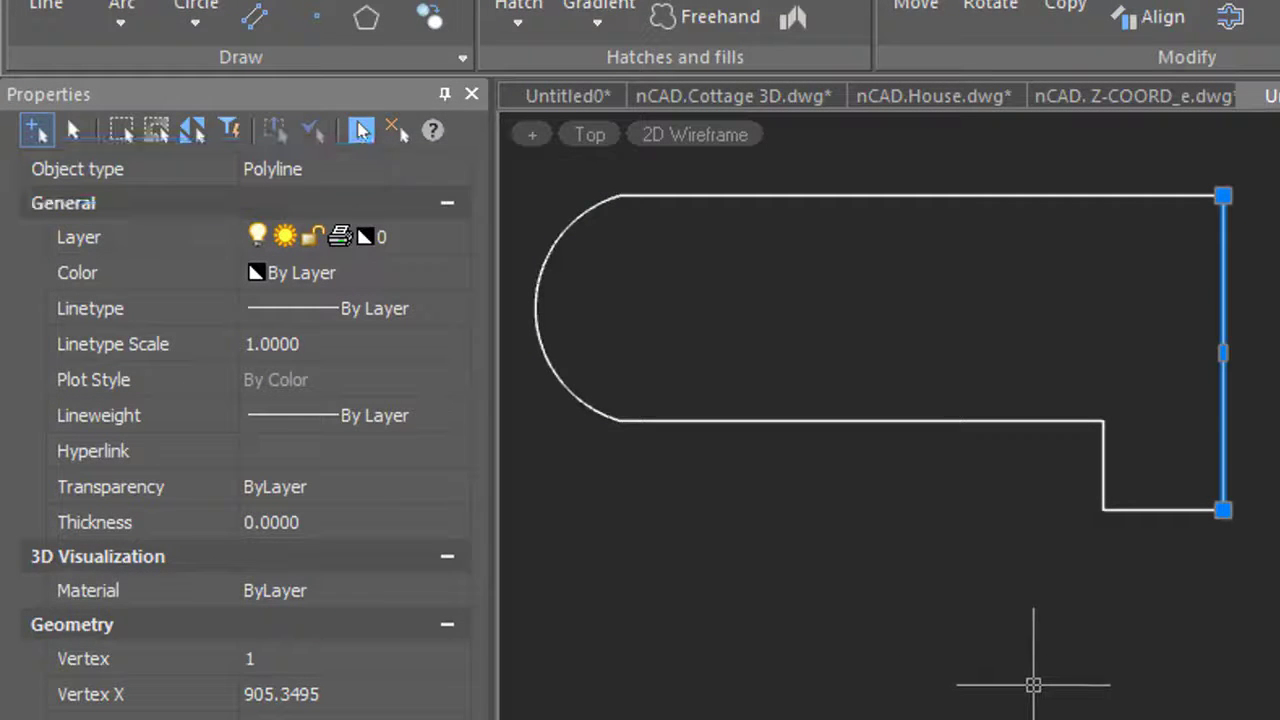
key(Escape)
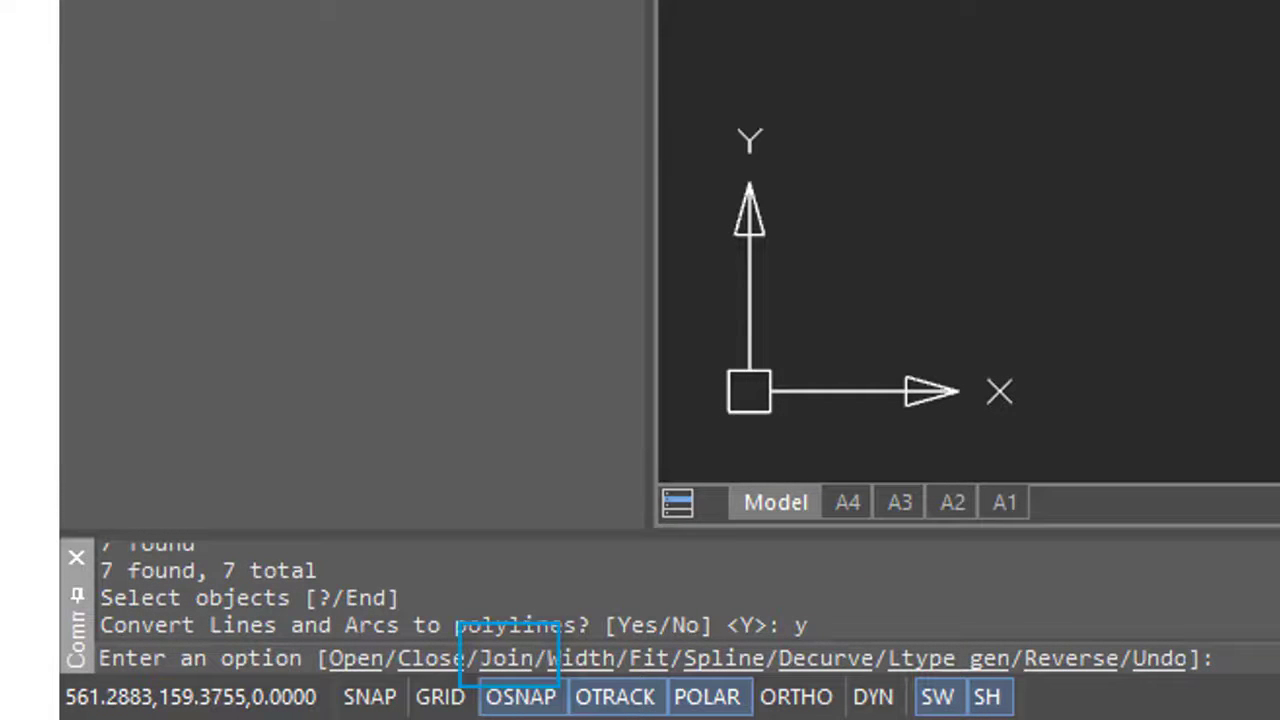
Join the outline's converted segments with the Join option of Polyline Edit
text(j)
key(Return)
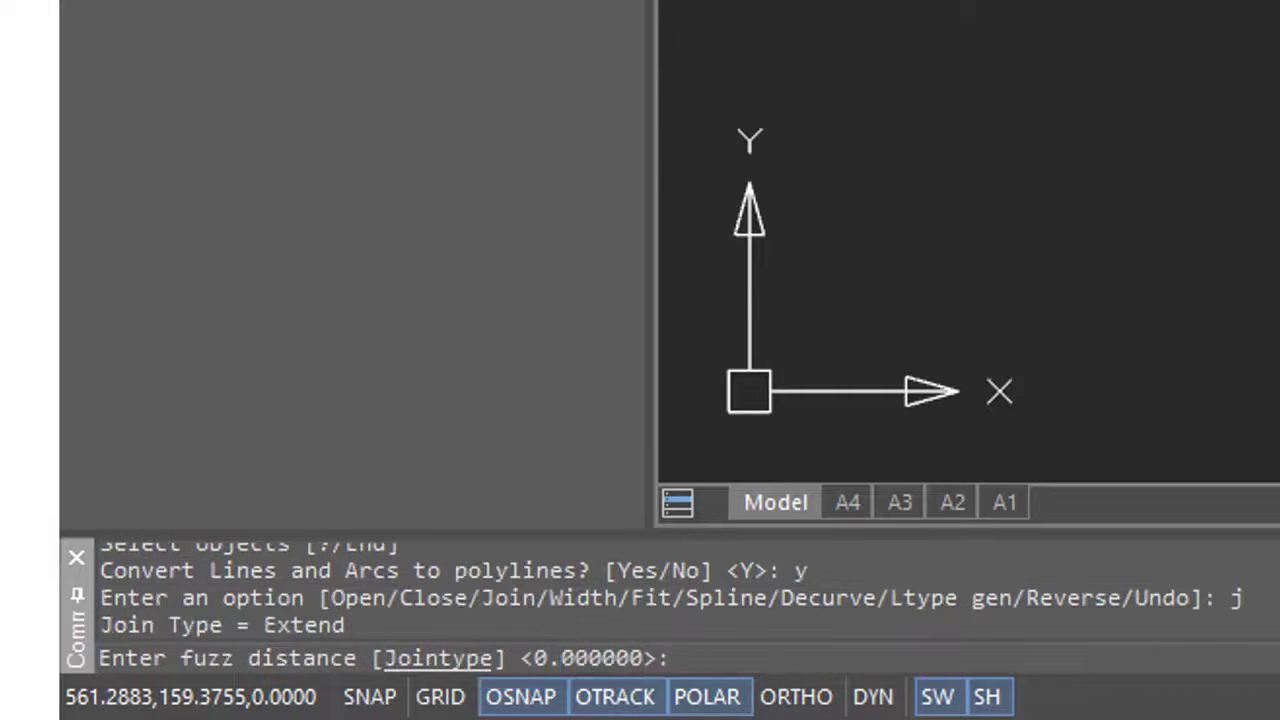